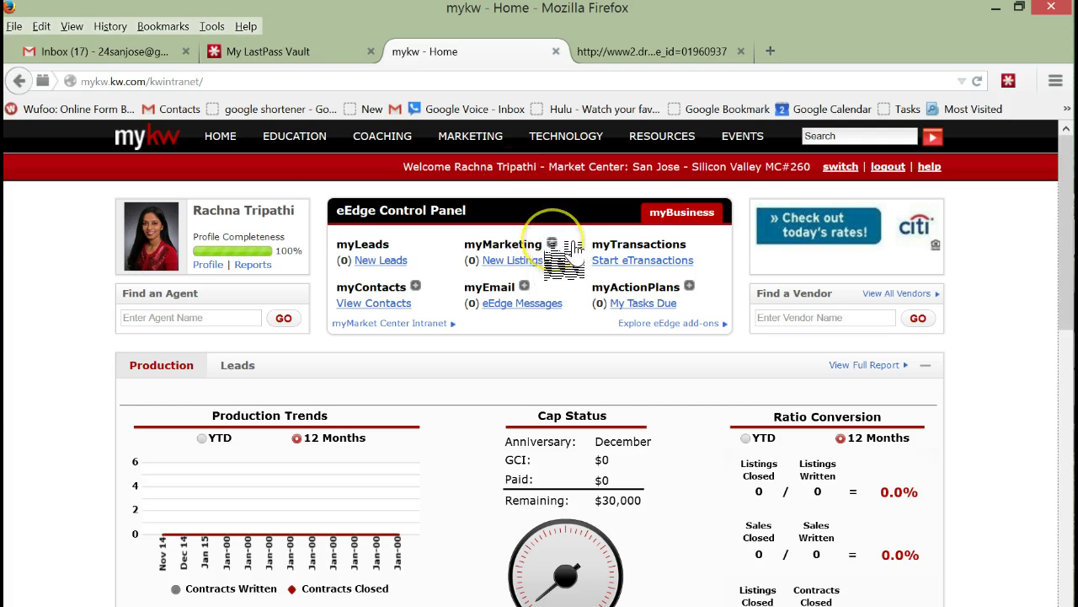
Step: From myMarketing, go to Create Marketing Materials and browse the listing Flyers designs
left_click(566, 244)
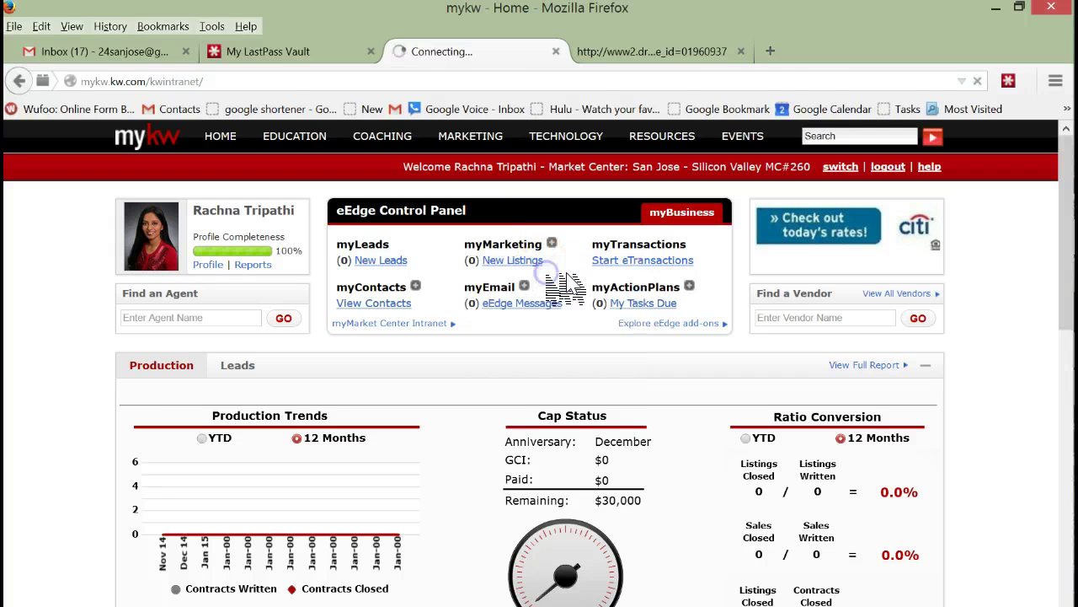
left_click(565, 273)
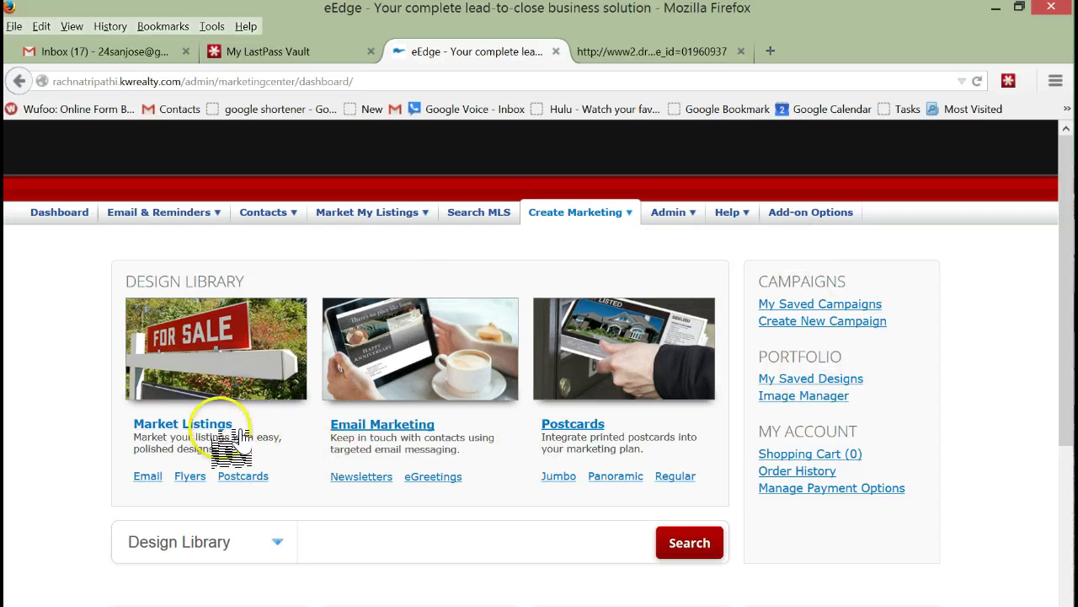
left_click(190, 476)
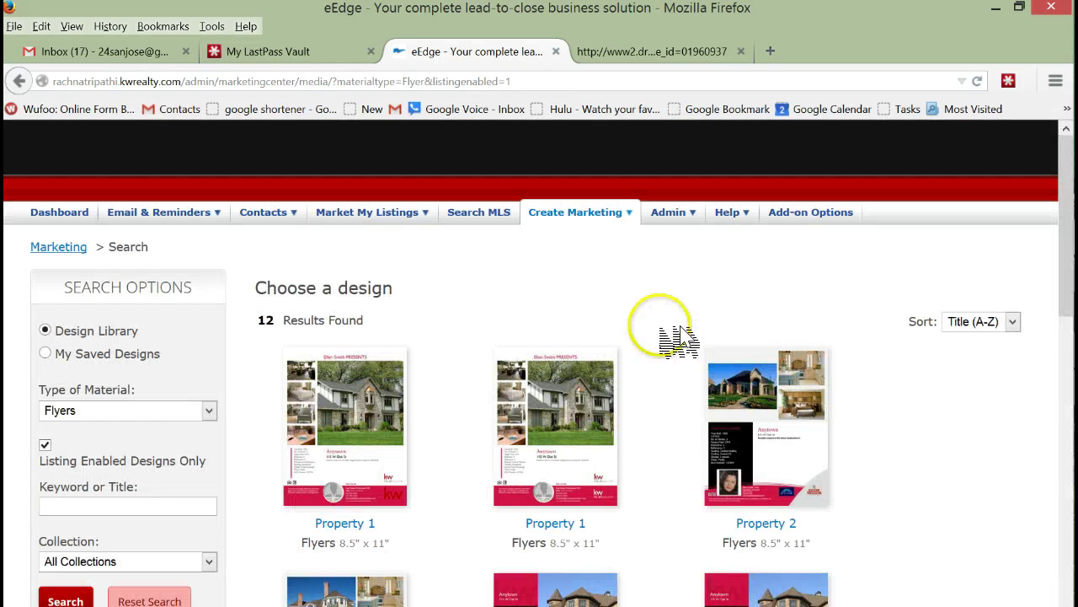
Step: Look through the flyer designs and start personalizing the Property 3 flyer
scroll(794, 329, "down", 9)
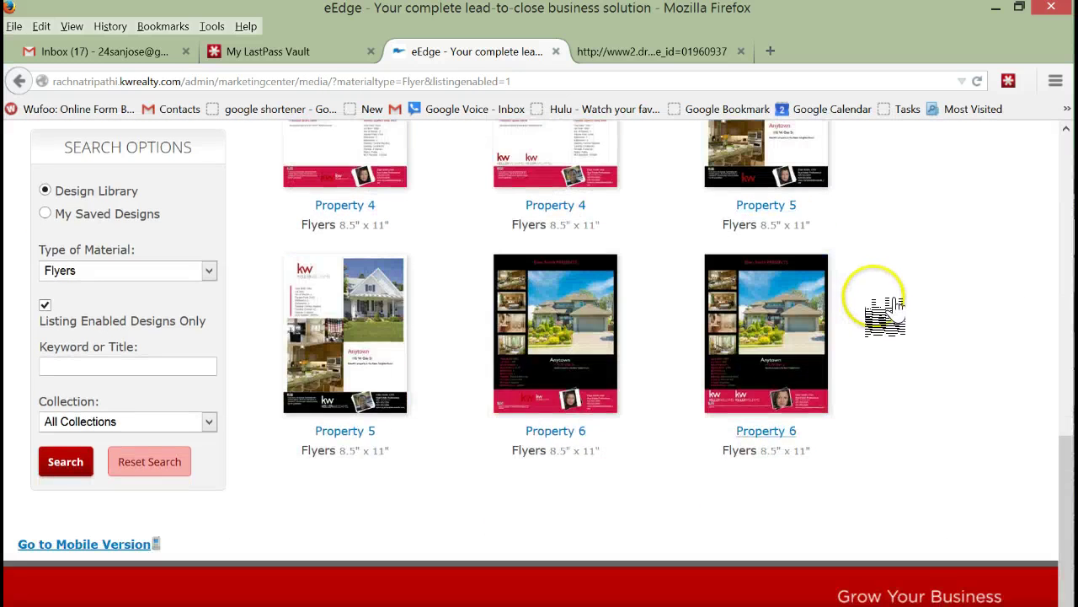
scroll(885, 316, "up", 10)
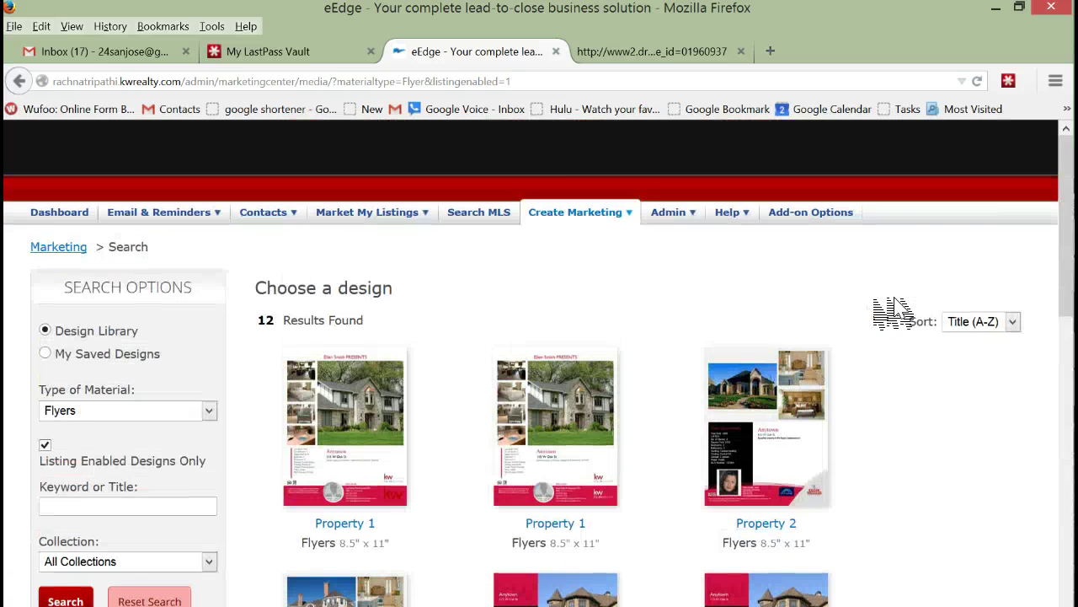
scroll(893, 311, "down", 2)
scroll(884, 316, "down", 4)
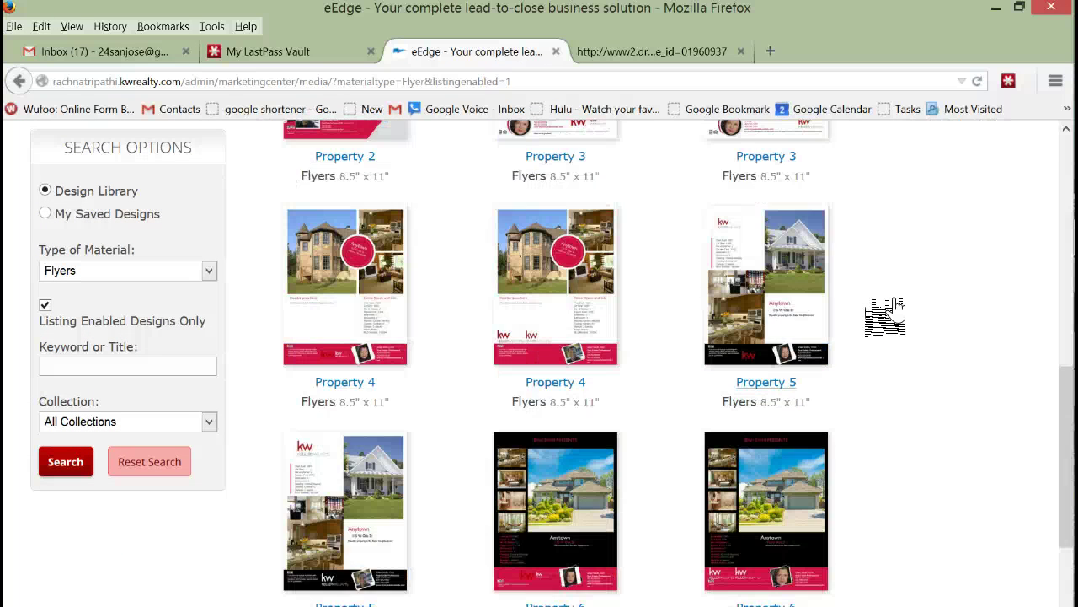
scroll(884, 316, "down", 2)
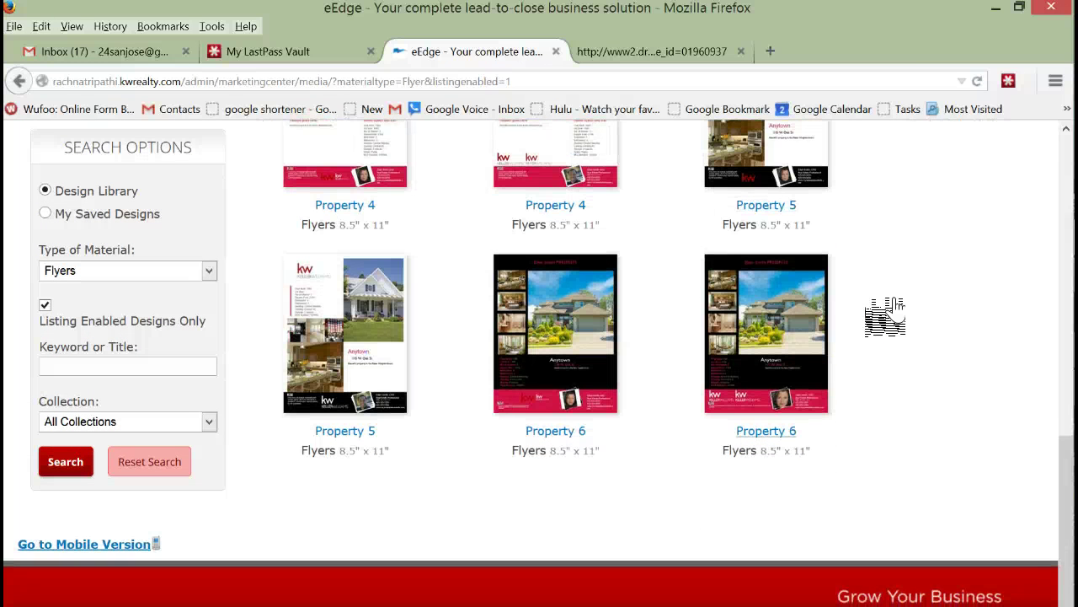
scroll(867, 286, "up", 4)
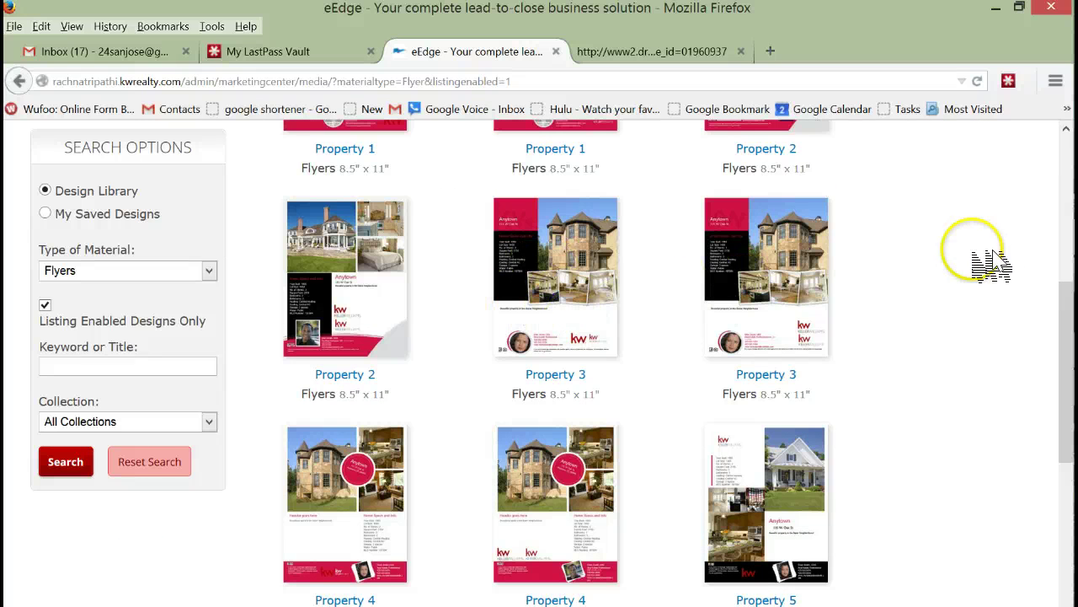
scroll(1002, 256, "up", 1)
scroll(1007, 257, "up", 1)
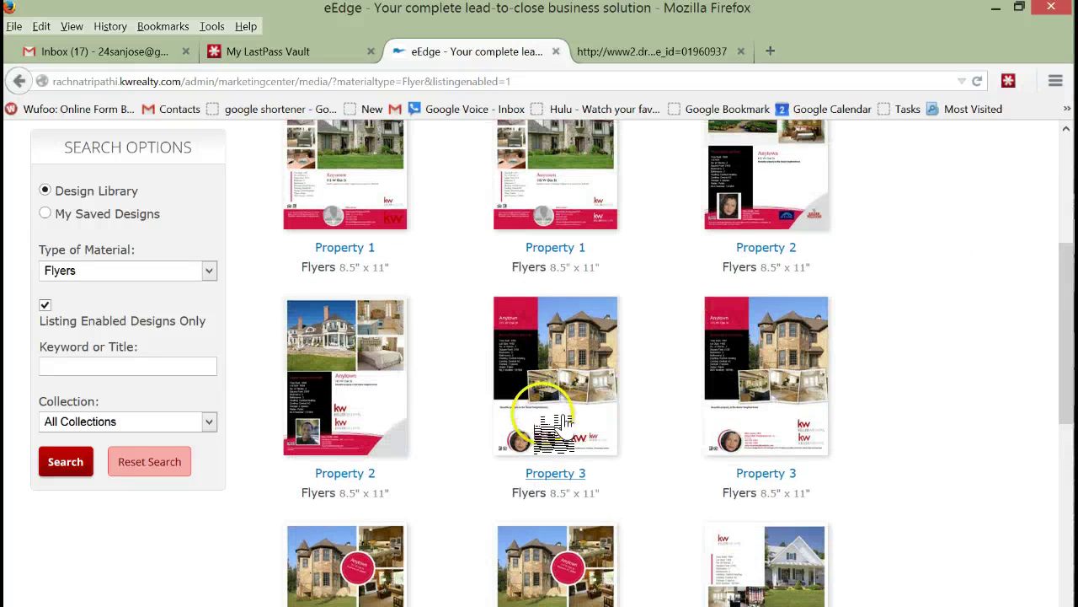
scroll(947, 316, "up", 3)
scroll(947, 316, "down", 3)
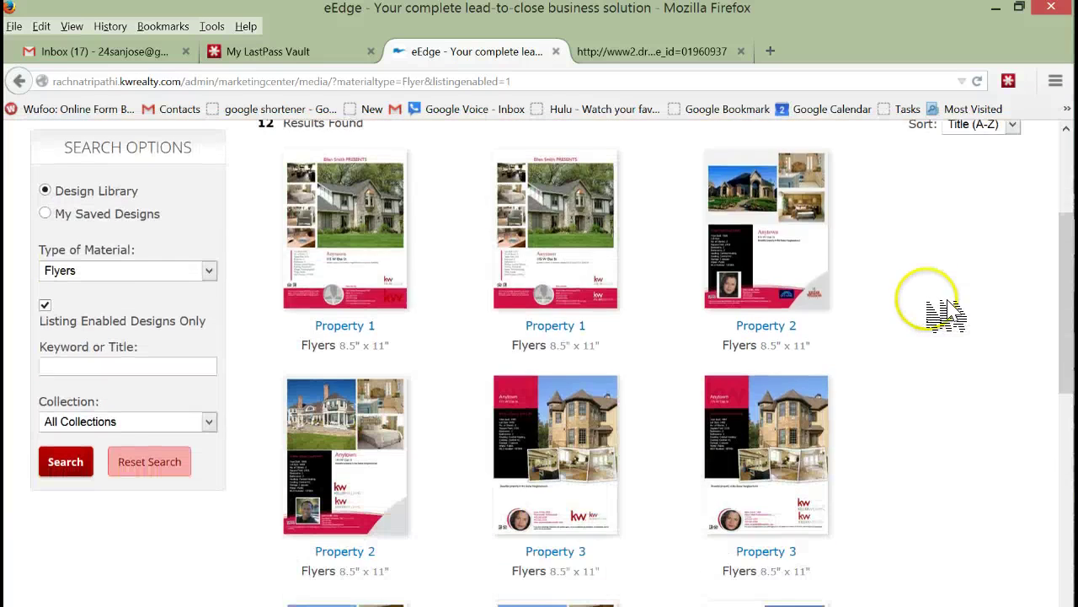
scroll(948, 312, "down", 3)
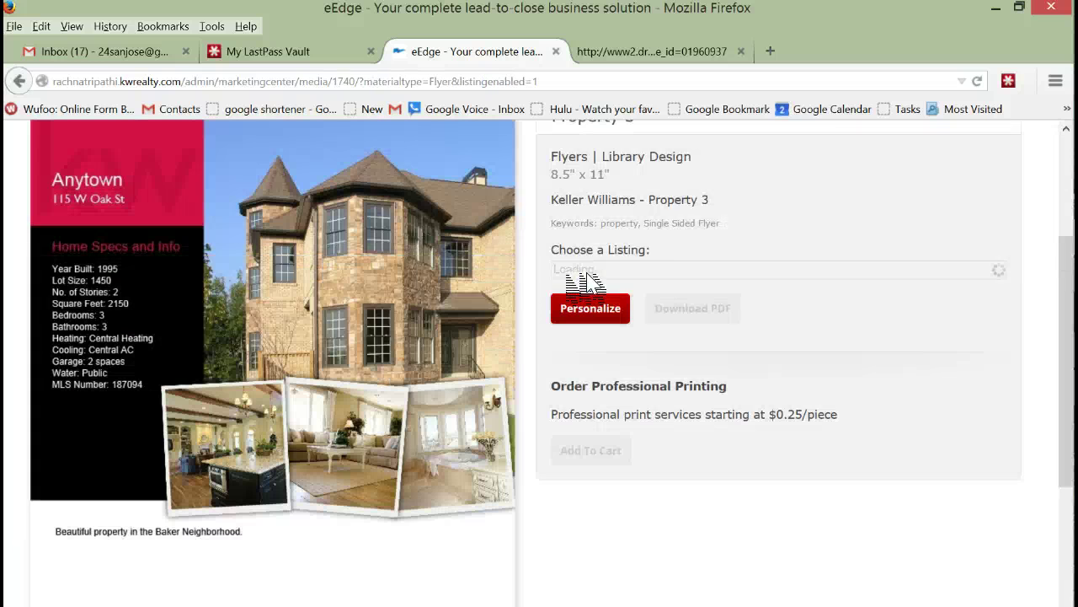
scroll(328, 217, "down", 5)
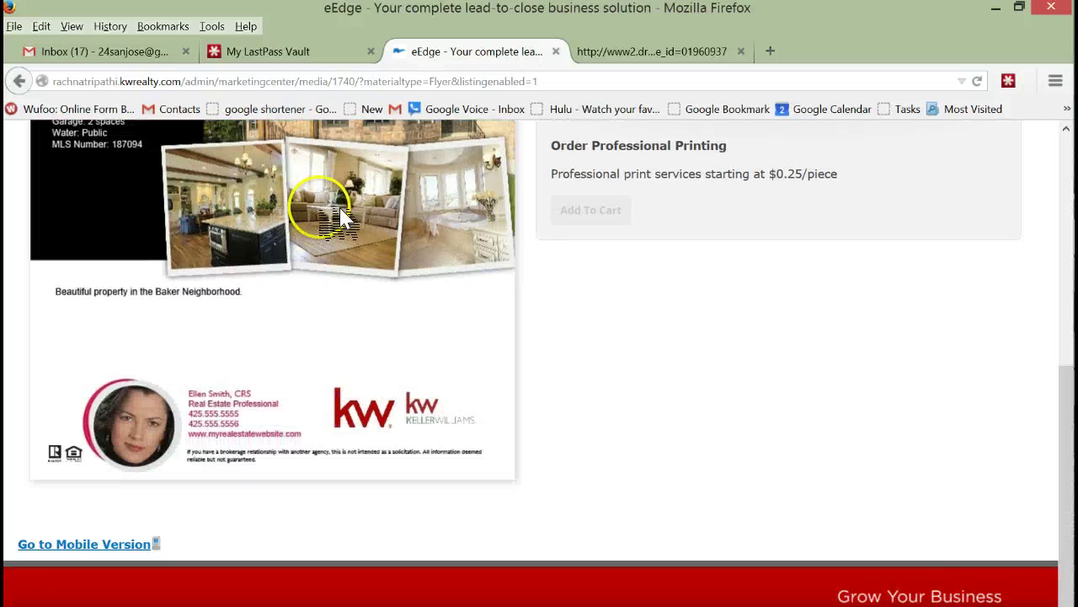
scroll(413, 287, "up", 5)
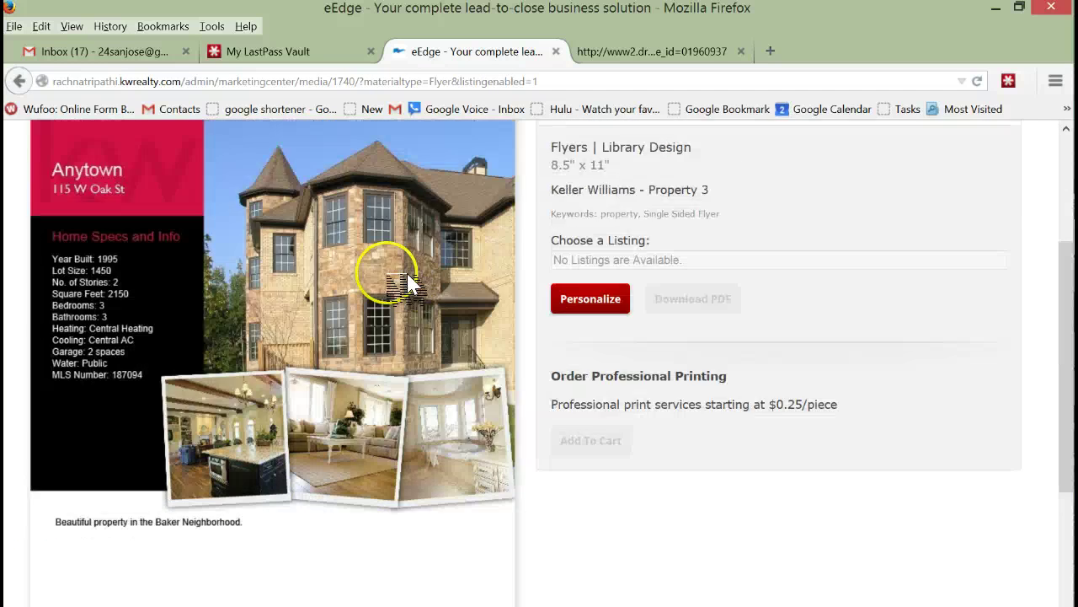
scroll(426, 291, "up", 3)
left_click(591, 462)
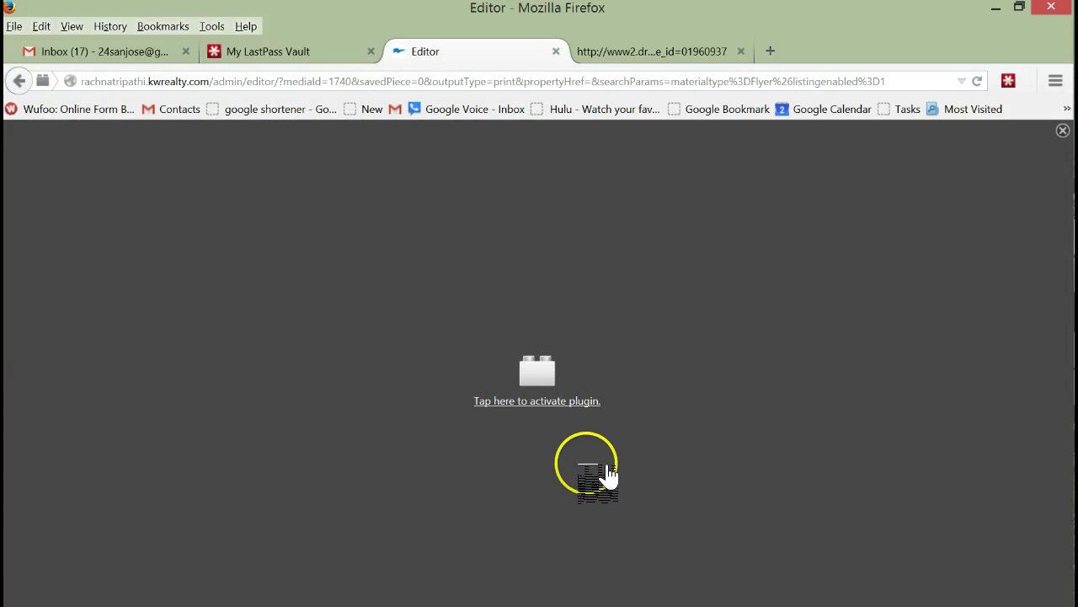
Step: Permanently allow the Silverlight plugin, turn off startup tips, and begin editing
left_click(549, 403)
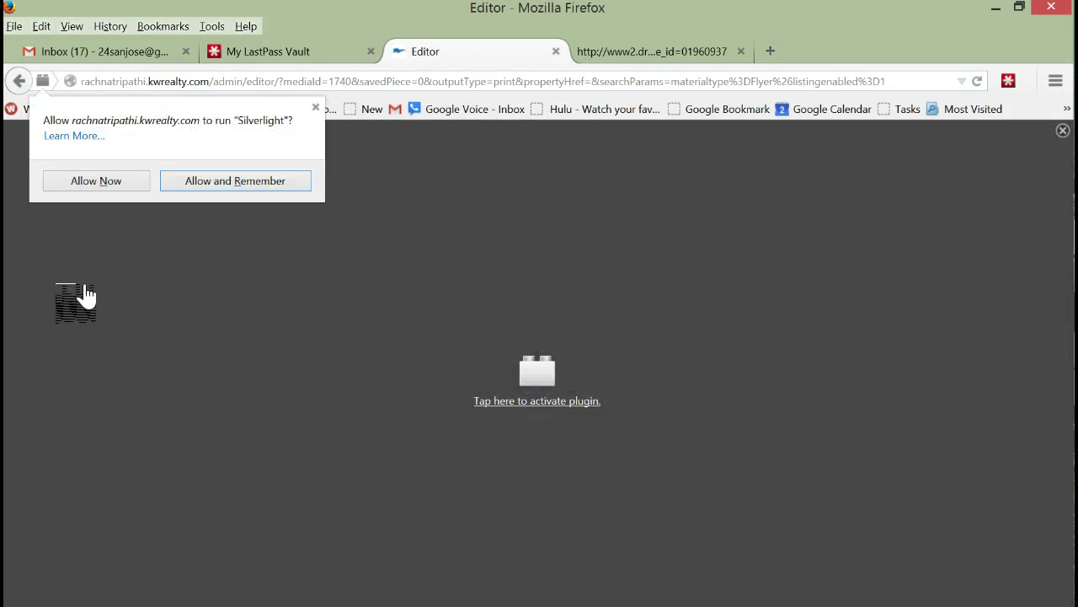
left_click(212, 182)
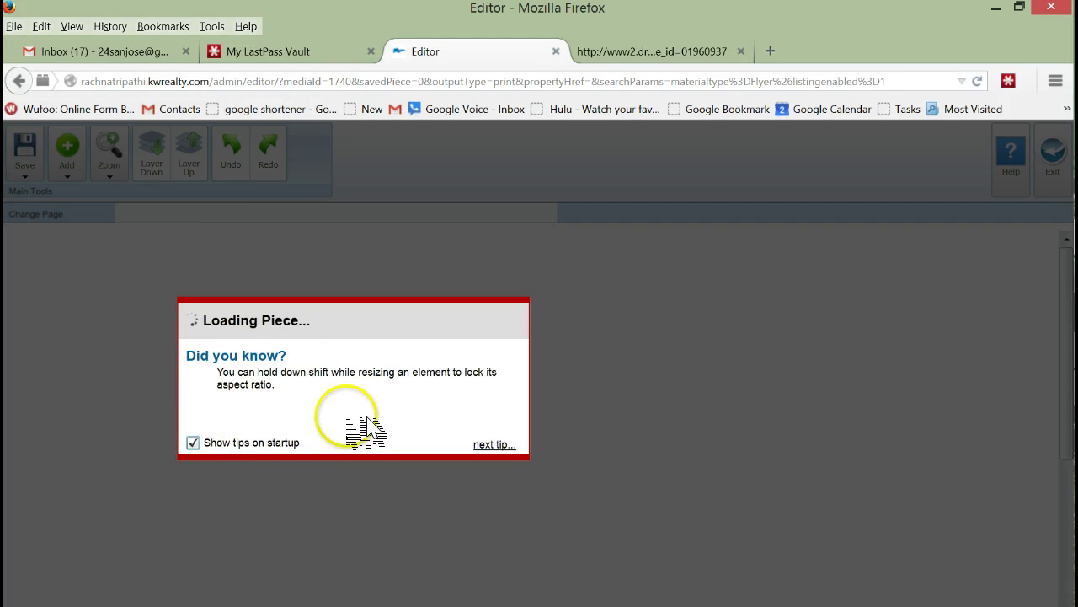
left_click(210, 447)
left_click(462, 324)
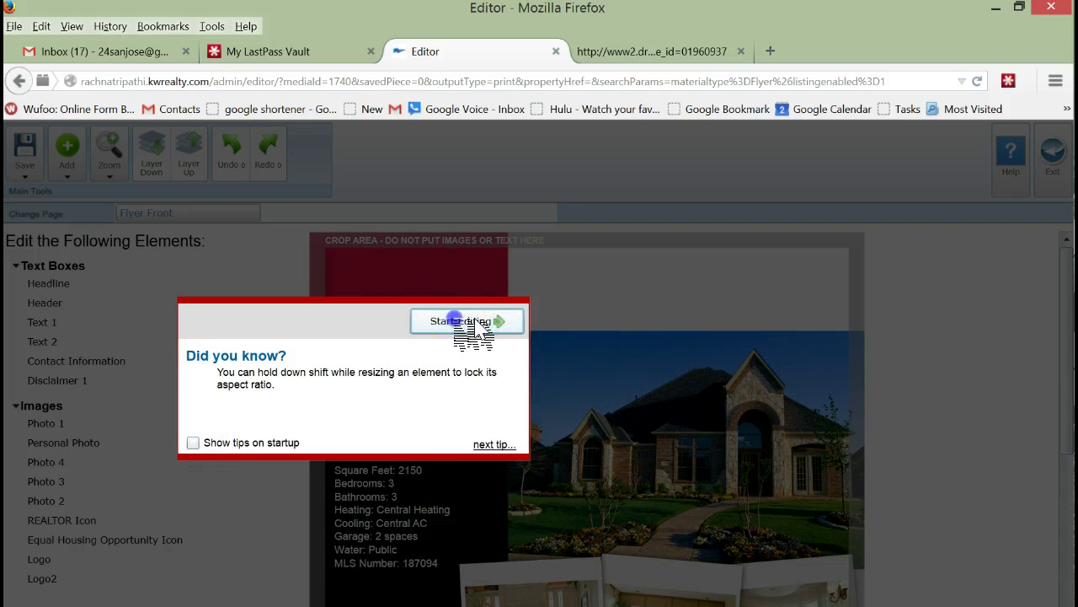
Step: Review the Anytown sample flyer preview, then exit the editor and confirm
scroll(922, 271, "down", 5)
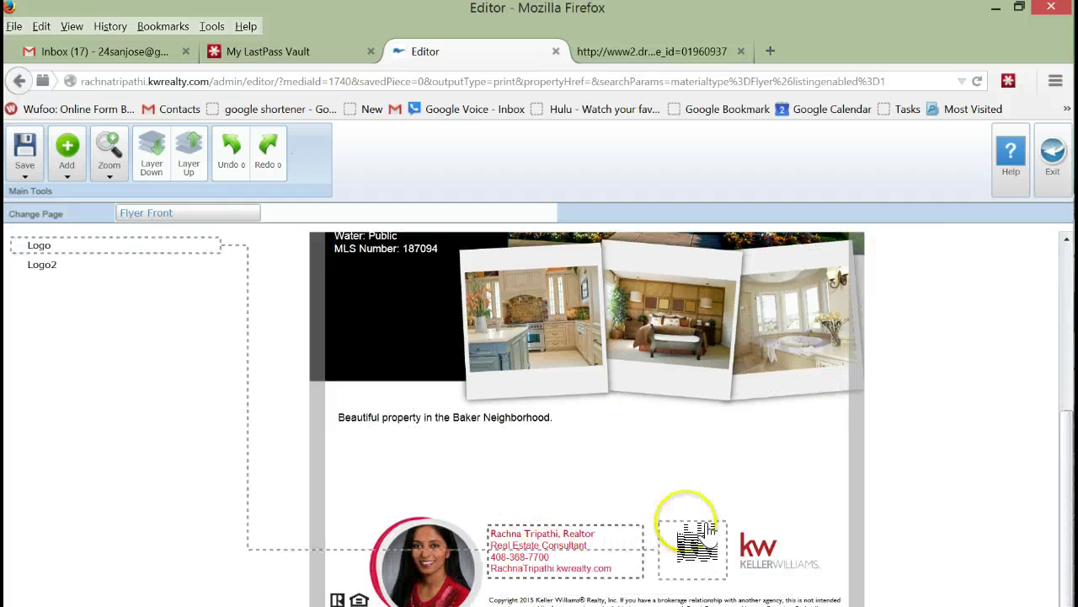
scroll(887, 392, "up", 2)
scroll(886, 396, "up", 5)
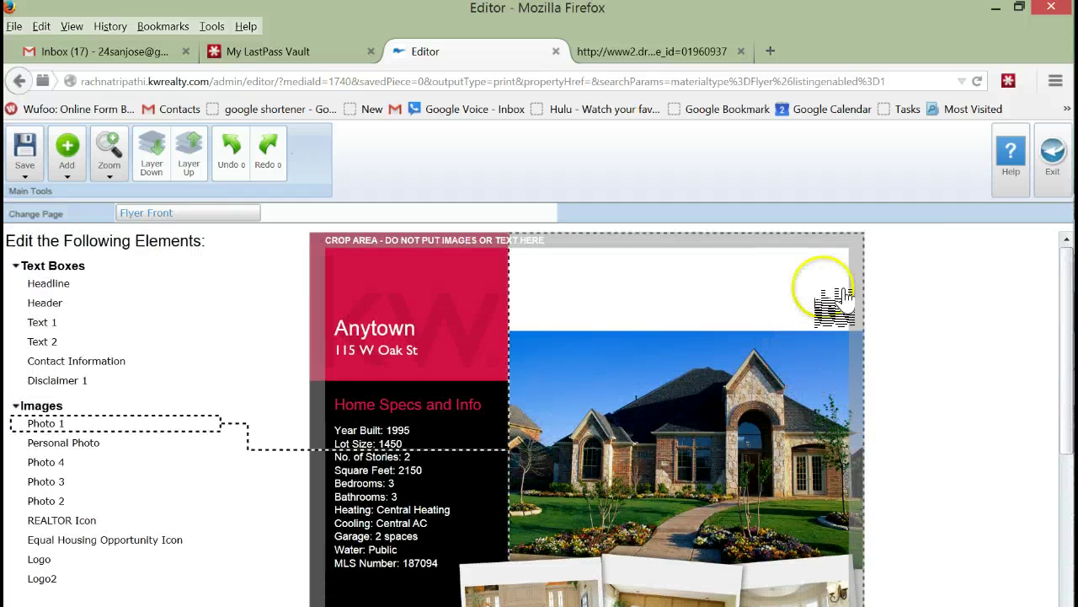
left_click(1053, 151)
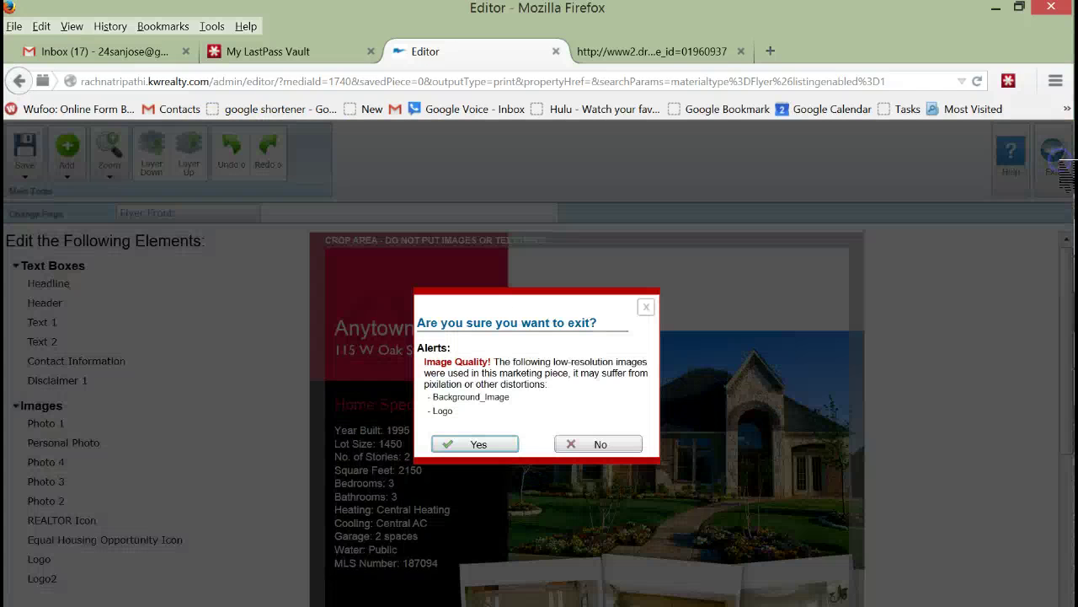
left_click(509, 444)
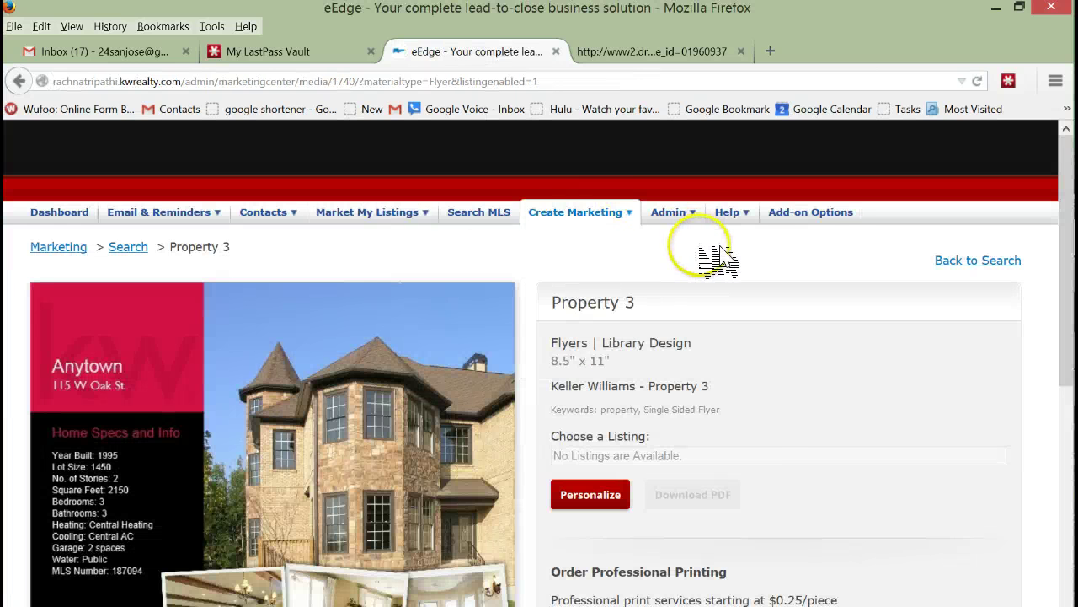
Step: Open Admin's My Account settings and scroll down to the Marketing section
mouse_move(670, 212)
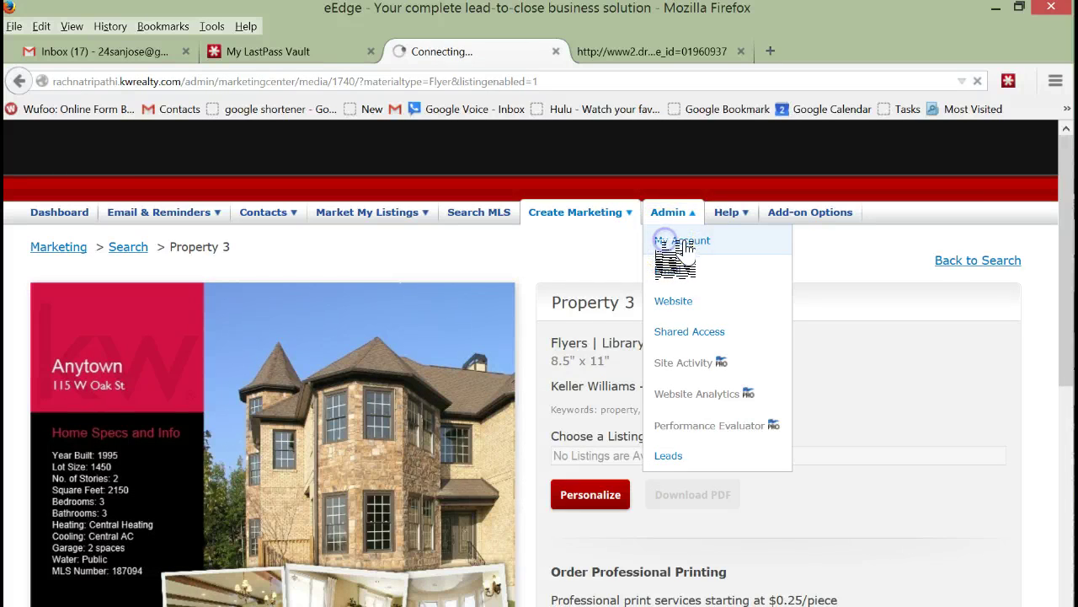
left_click(678, 240)
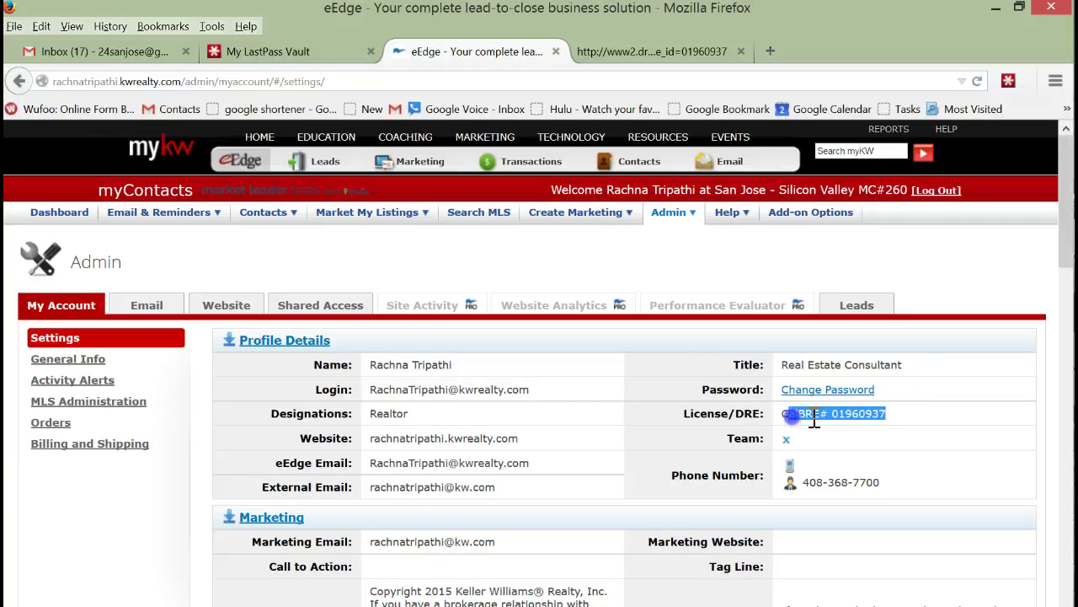
scroll(623, 362, "down", 3)
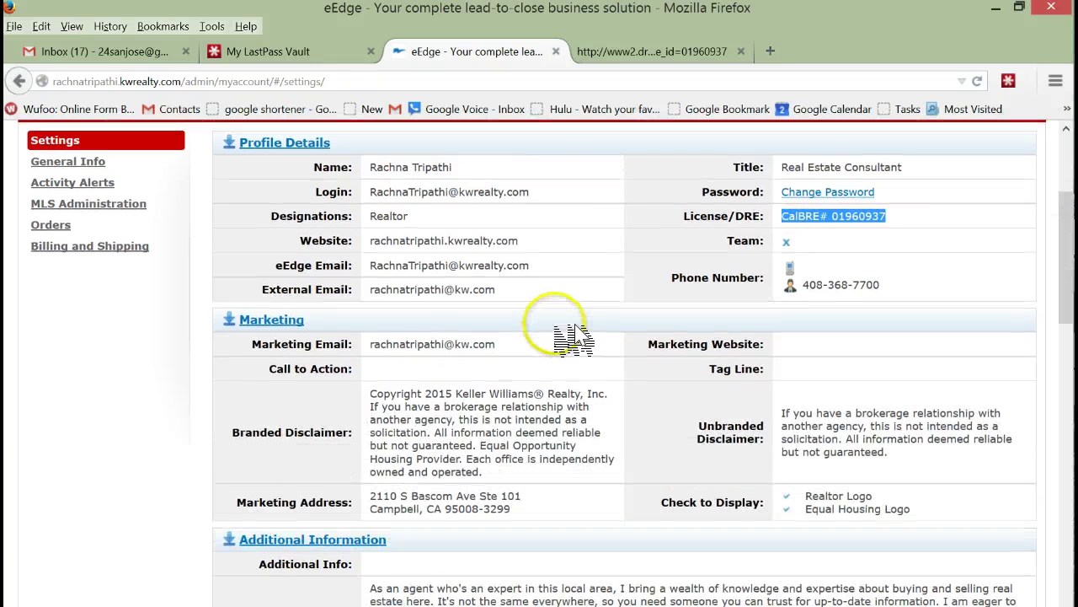
scroll(568, 327, "down", 2)
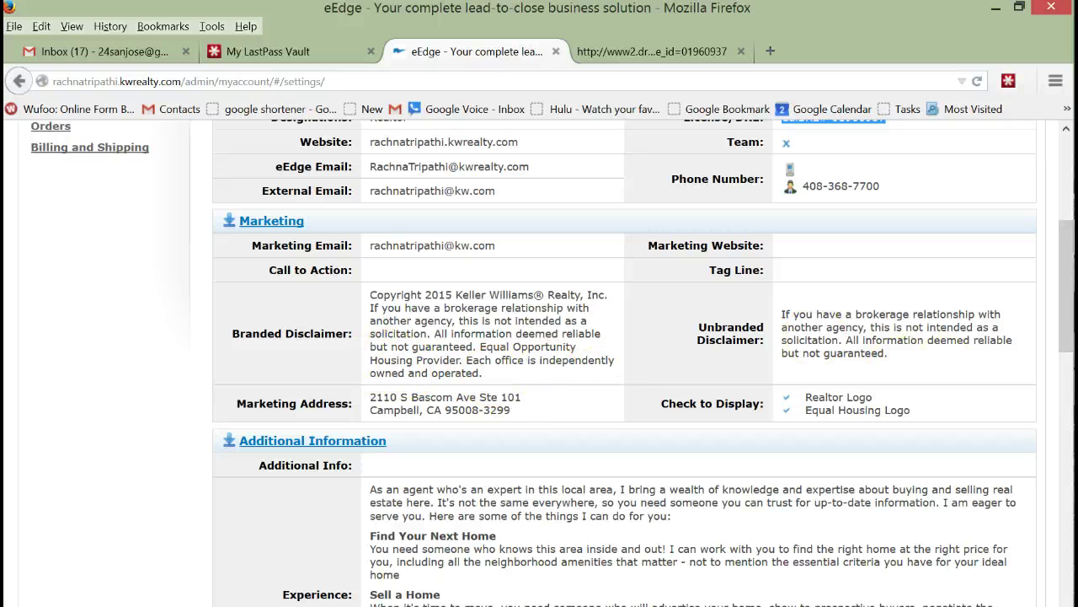
Step: Bring up Handbill permit.txt in Notepad and select the entire permit line
left_click(974, 349)
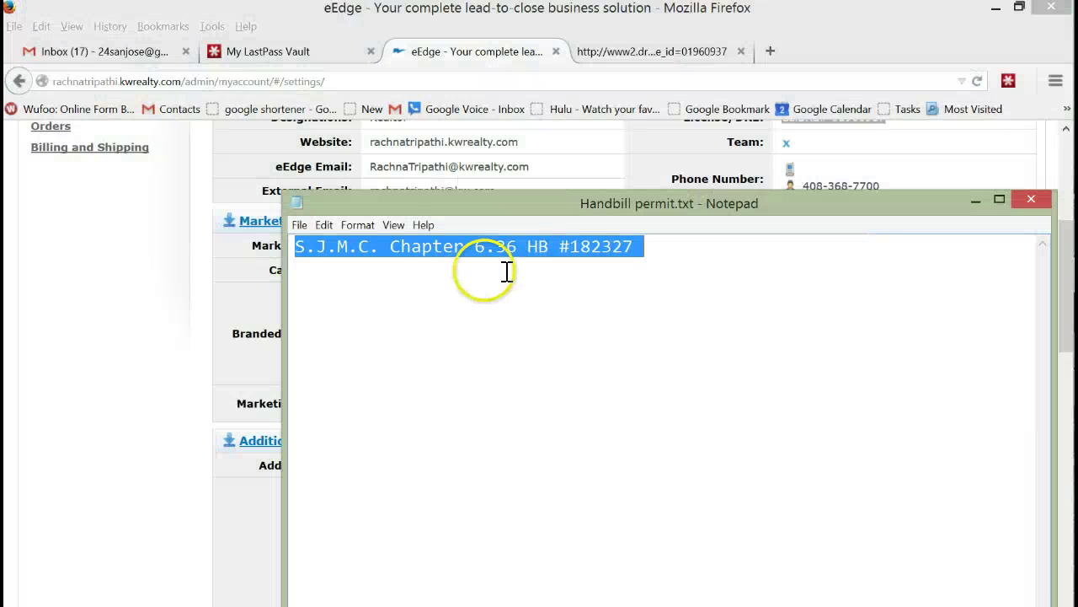
left_click(685, 245)
left_click(328, 265, "shift")
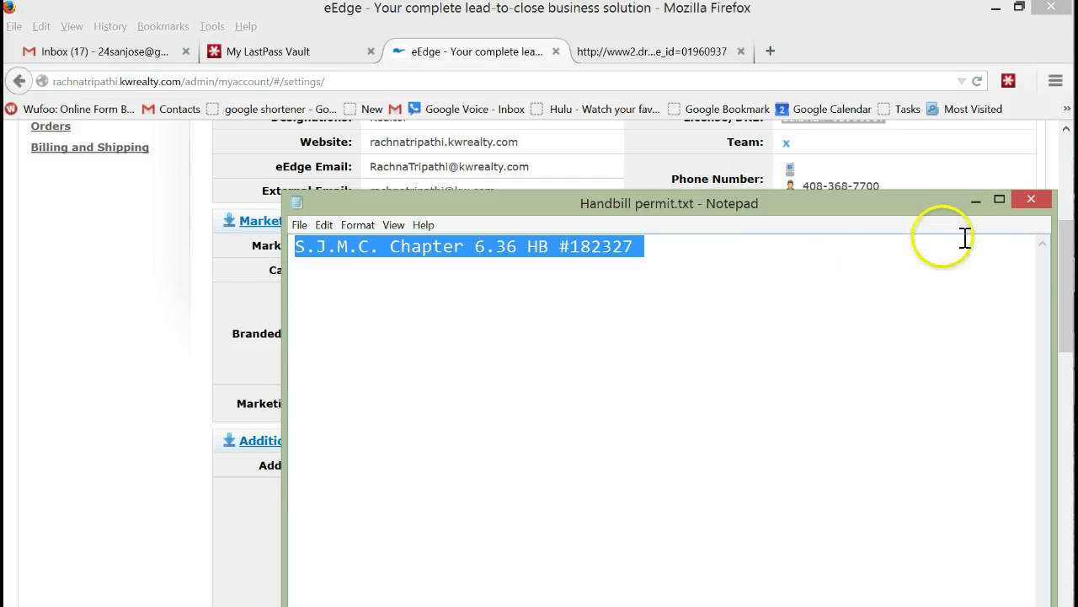
Step: Paste the S.J.M.C. Chapter 6.36 permit line at the end of the enlarged Branded Disclaimer
left_click(976, 200)
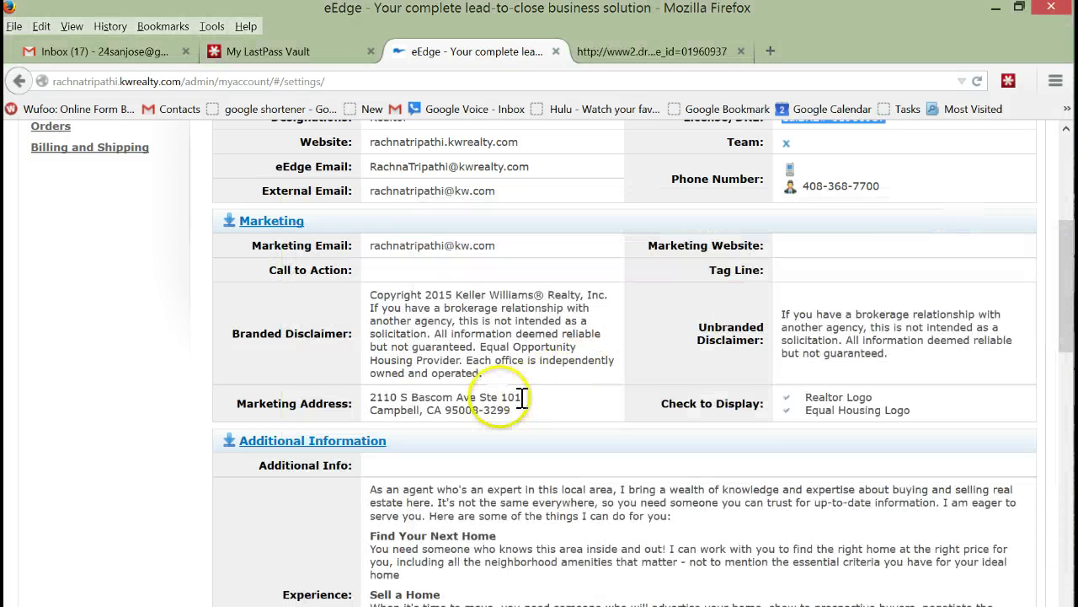
scroll(229, 253, "up", 4)
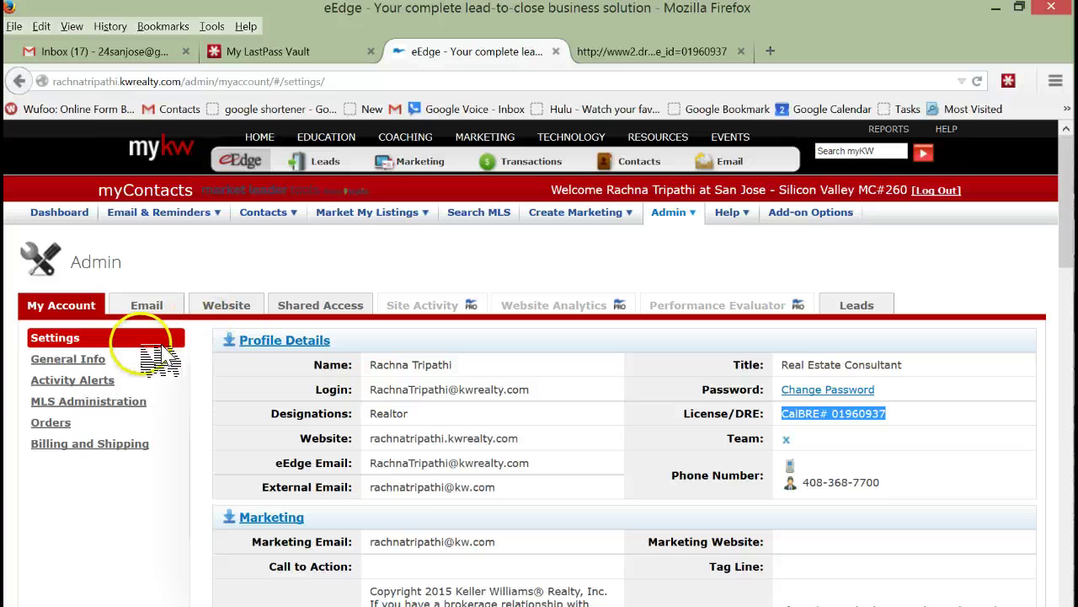
scroll(228, 350, "down", 10)
scroll(238, 362, "down", 1)
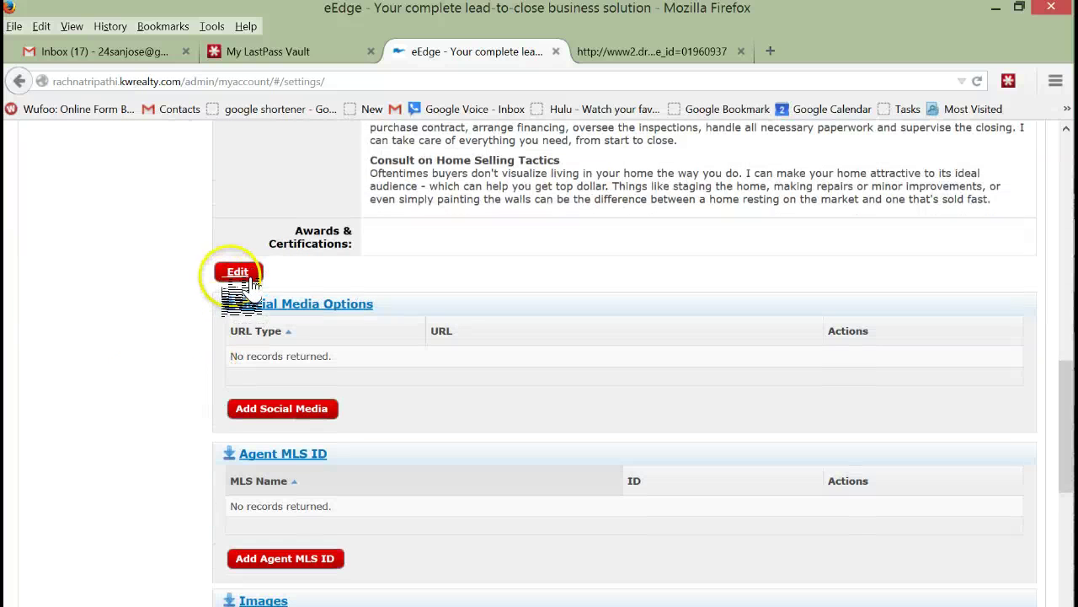
left_click(238, 271)
scroll(499, 235, "up", 10)
scroll(499, 235, "up", 3)
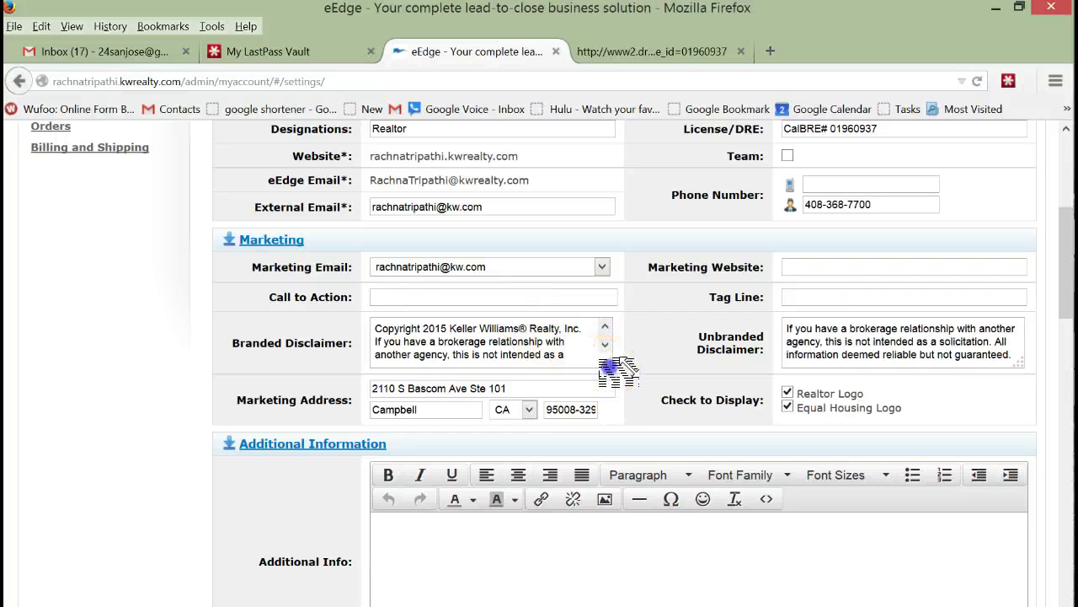
left_click_drag(619, 372, 649, 465)
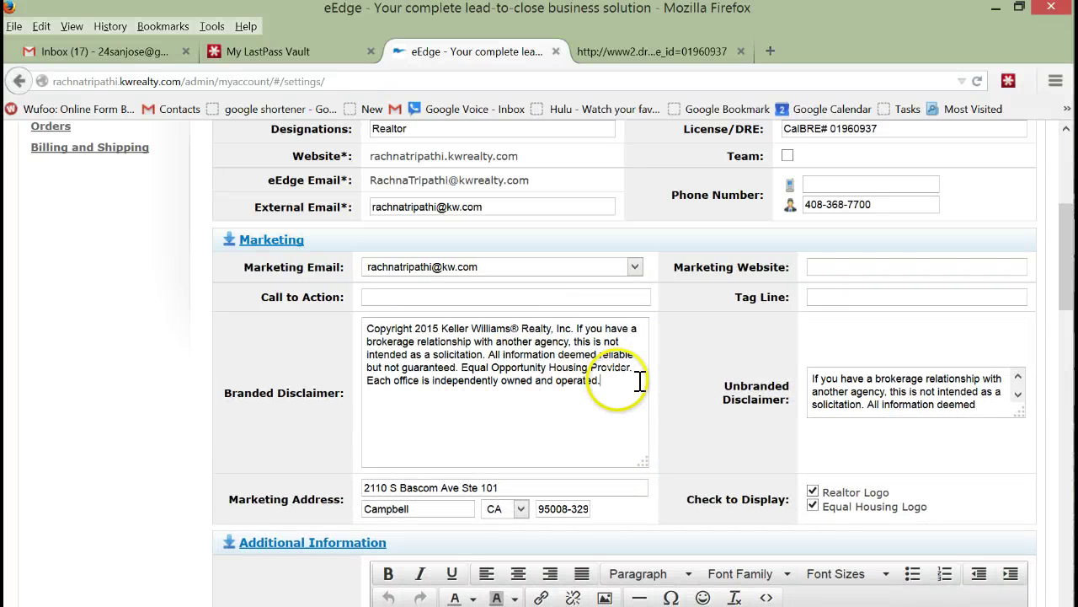
type("S.J.M.C. Chapter 6.36 HB #182327")
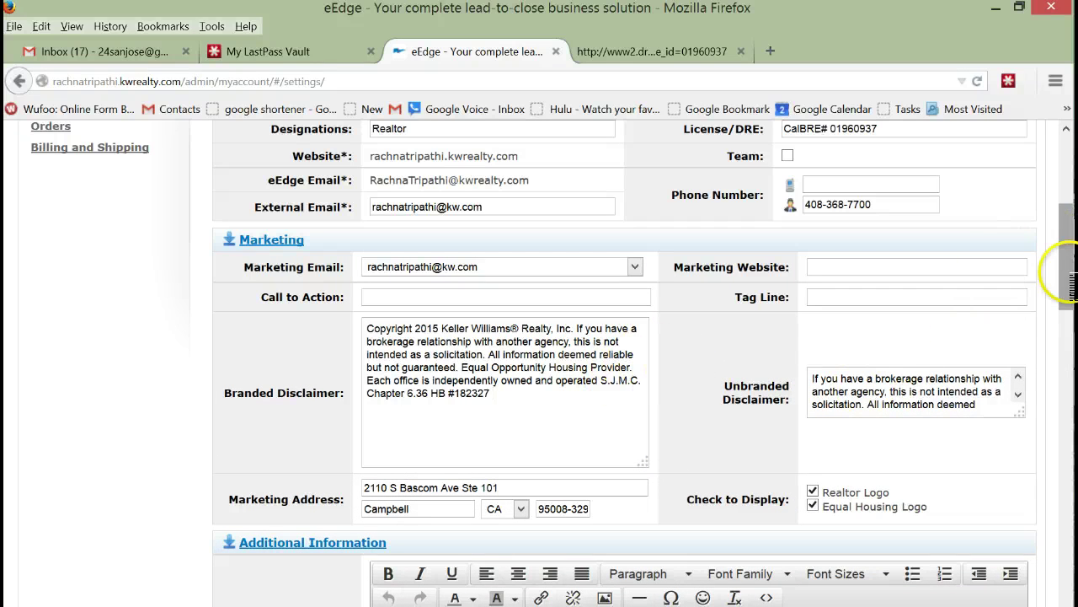
left_click_drag(1067, 253, 1057, 423)
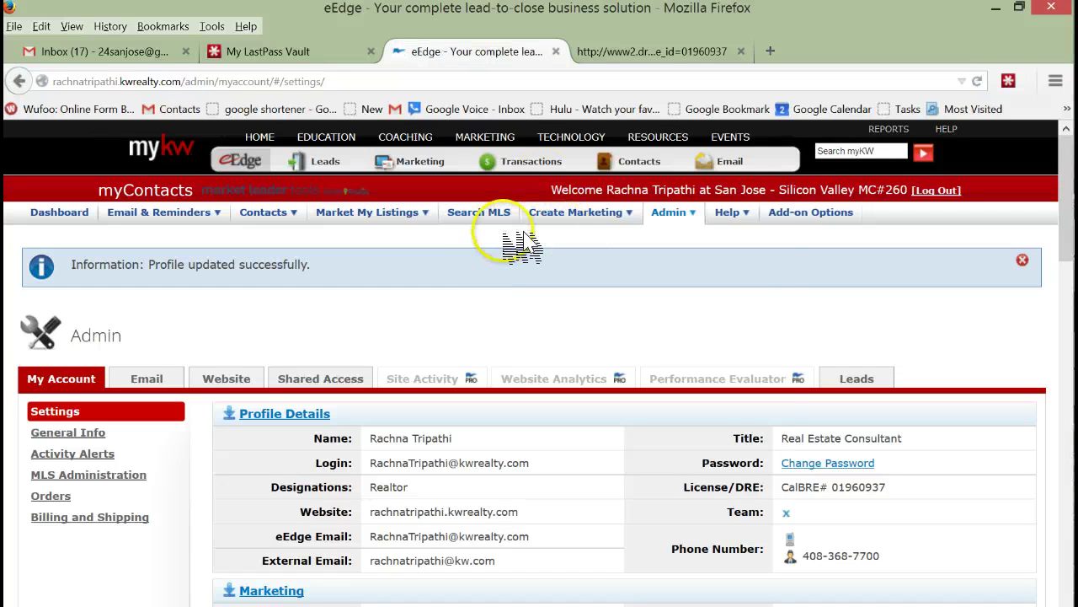
Step: Go through the Marketing Center to the listing Flyers and open the Property 3 design
mouse_move(673, 215)
mouse_move(578, 219)
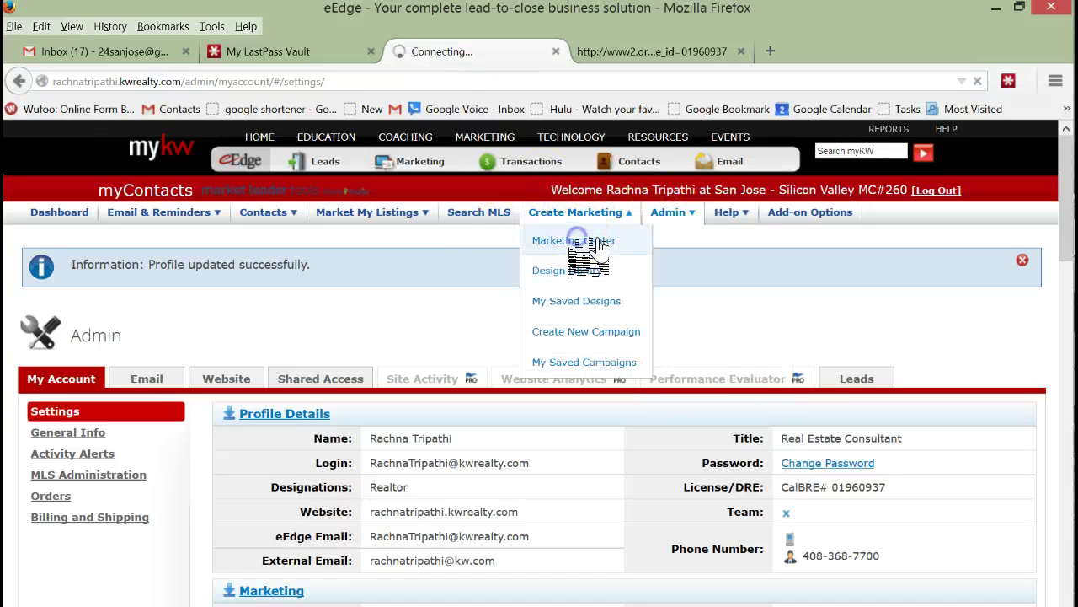
left_click(600, 242)
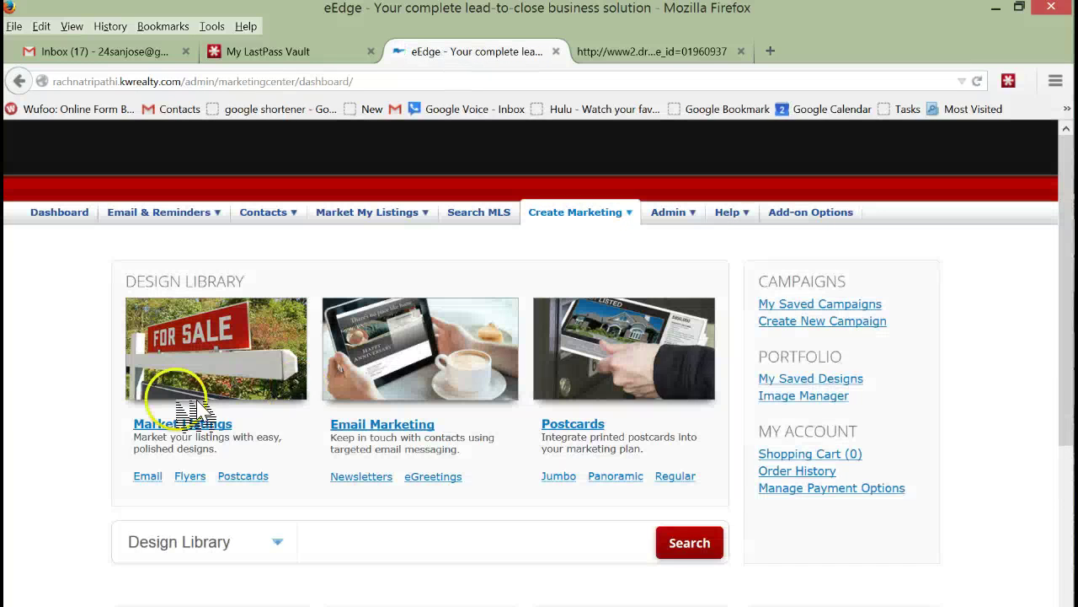
left_click(207, 477)
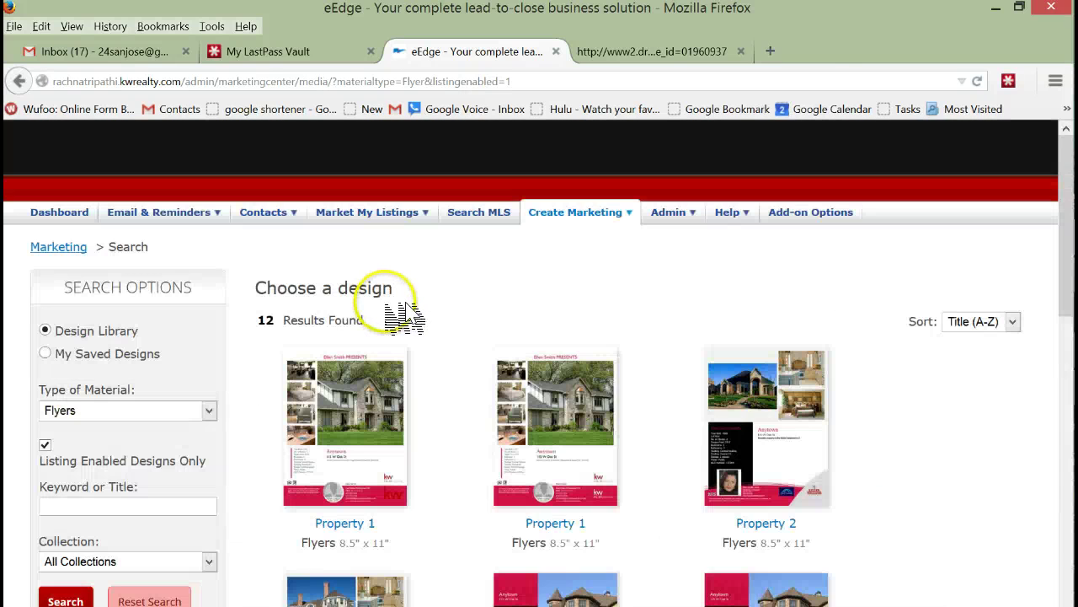
scroll(405, 315, "down", 4)
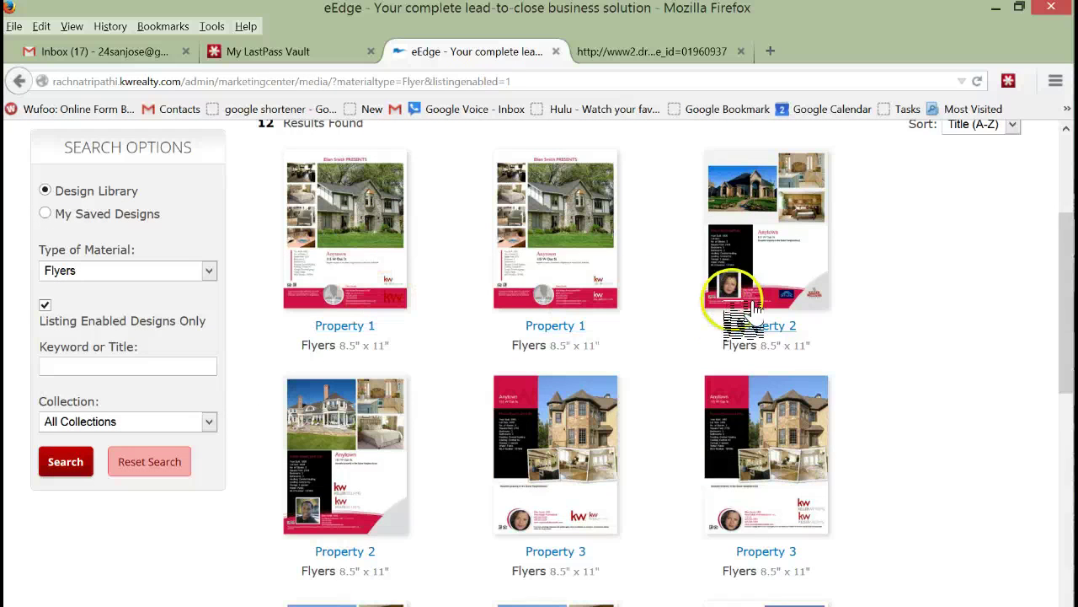
scroll(684, 313, "down", 2)
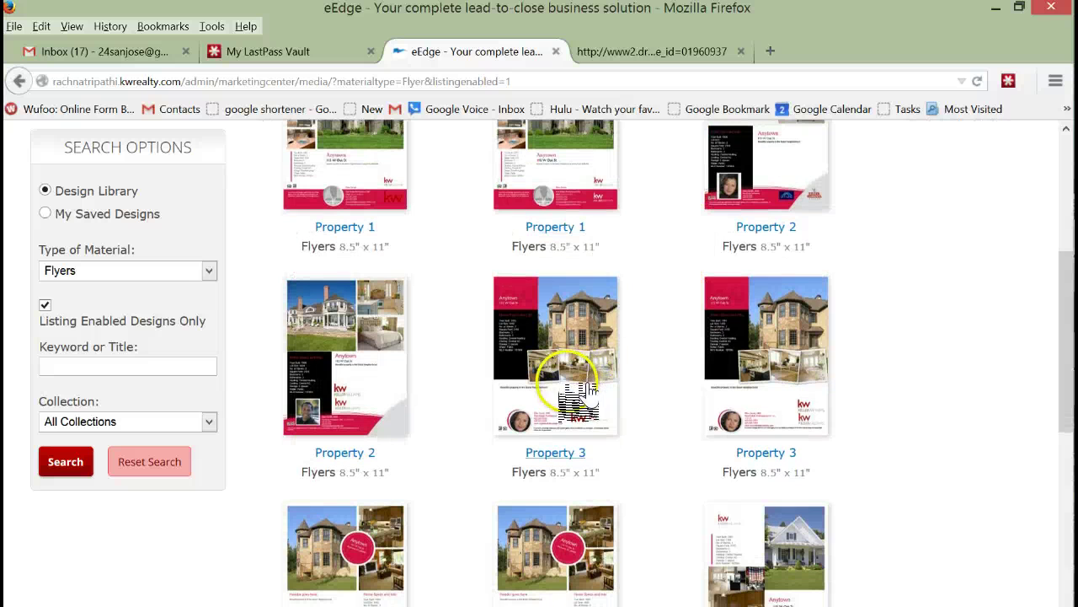
left_click(537, 390)
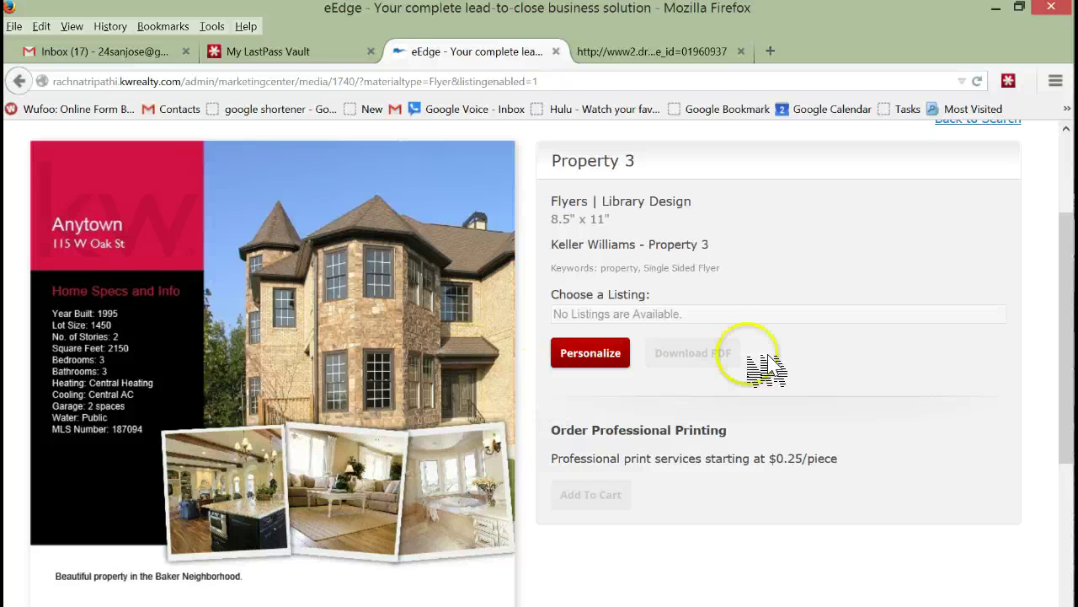
Step: Reopen Property 3 in the editor, review its agent footer, and request to exit
left_click(589, 354)
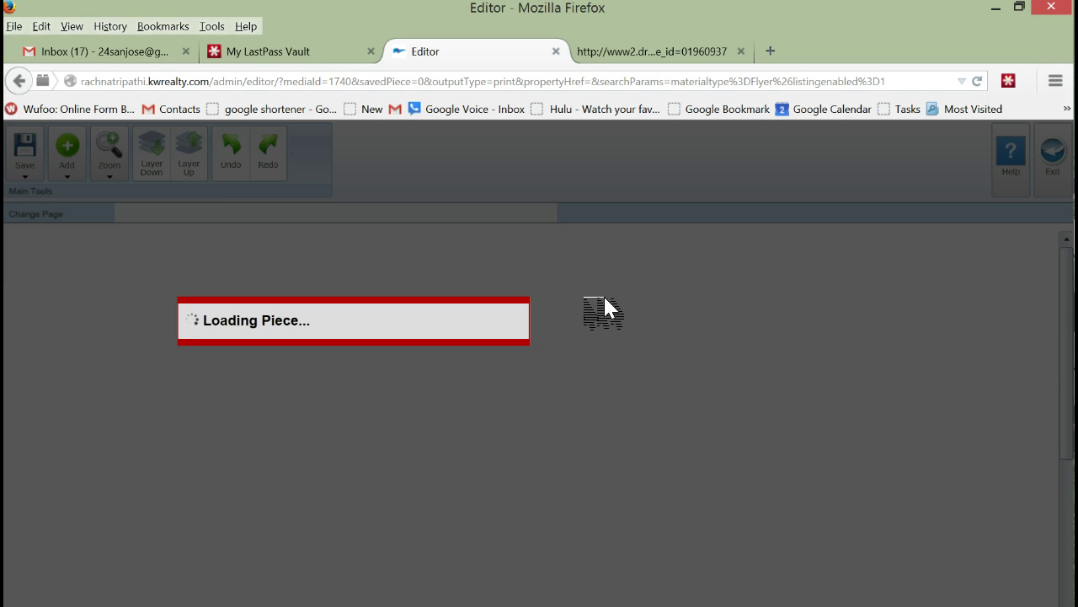
scroll(603, 307, "down", 5)
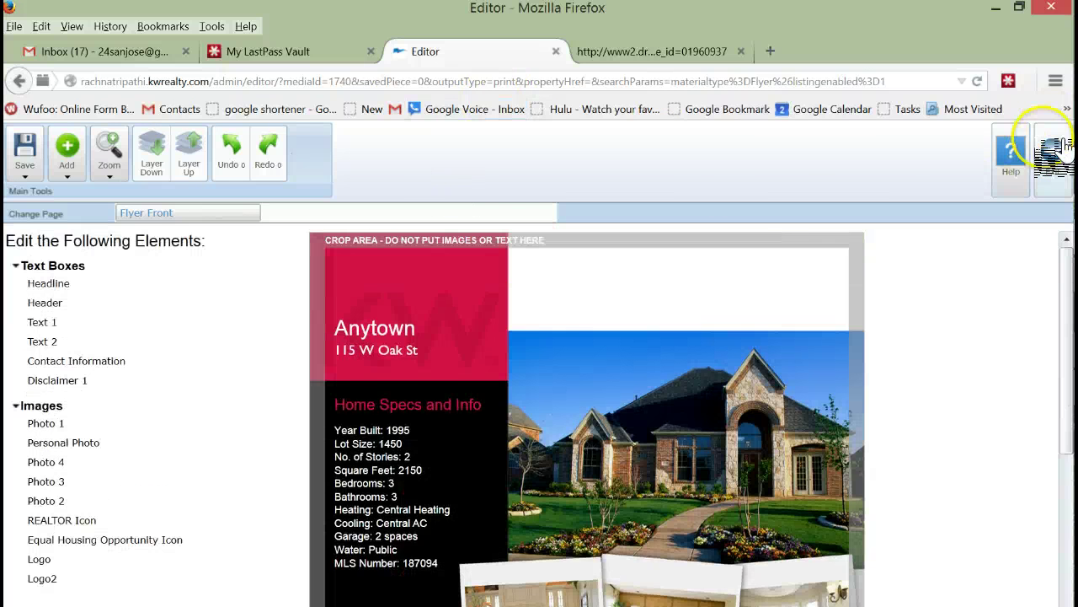
left_click(1052, 154)
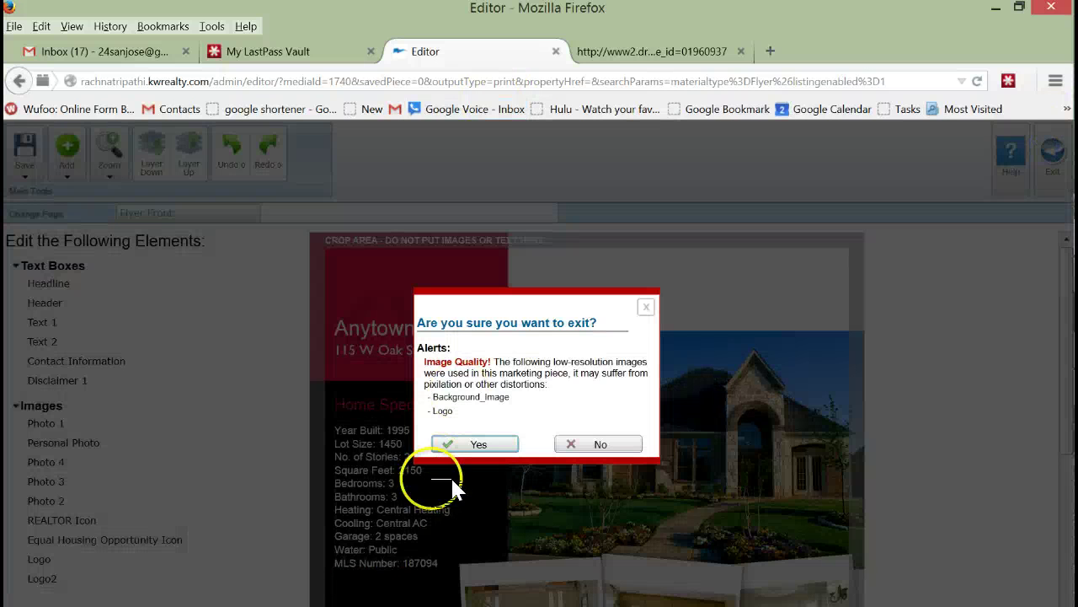
Step: Confirm leaving the editor, select the license number in Notepad, and return to Firefox
left_click(477, 443)
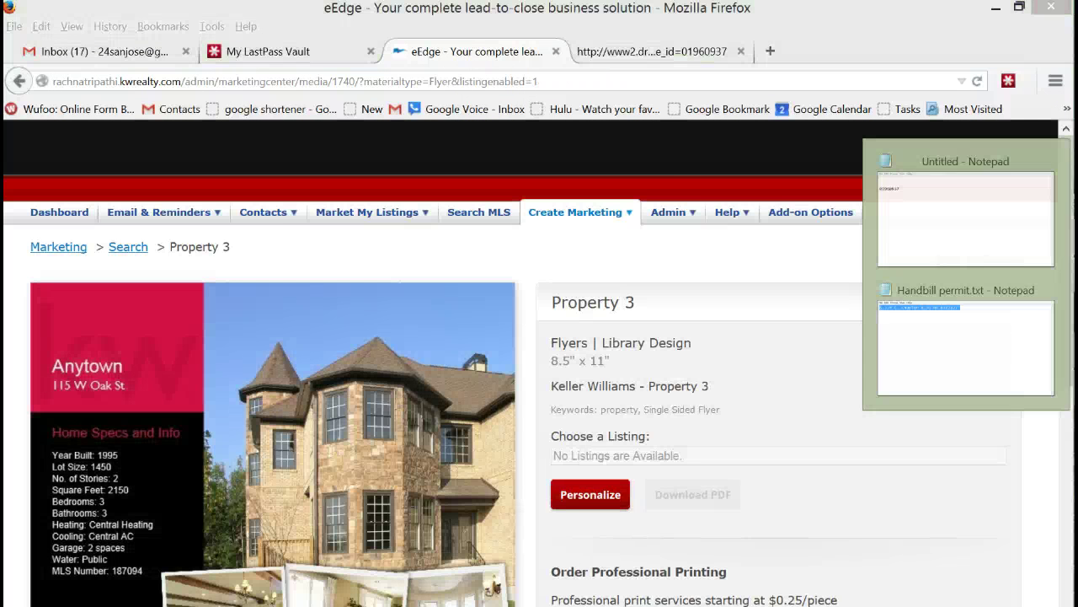
left_click(962, 241)
left_click_drag(423, 290, 271, 308)
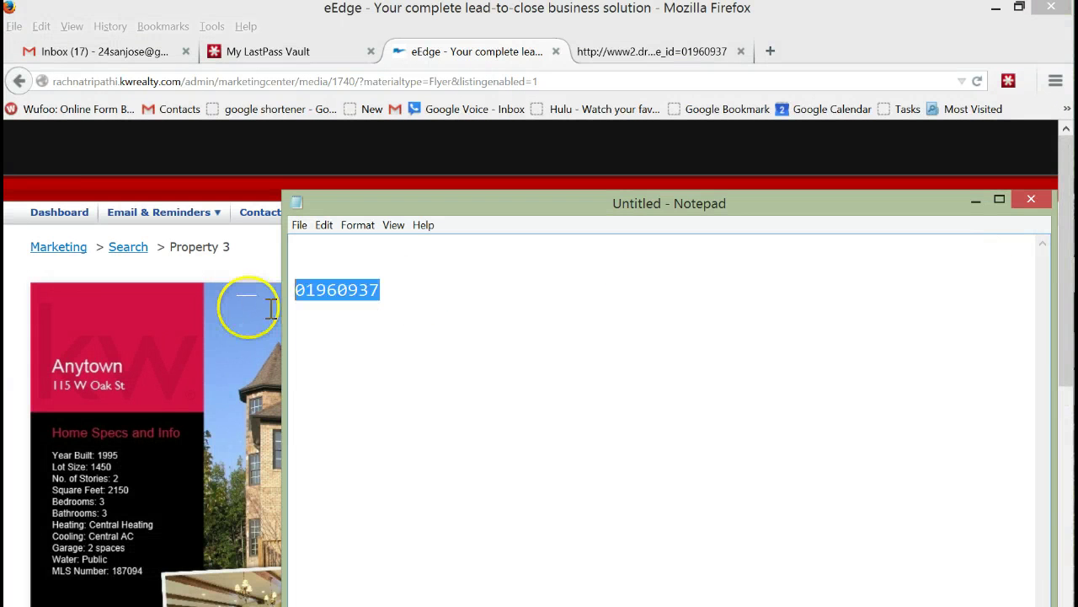
left_click(283, 143)
Step: Open My Account, make the profile editable, and add the CalBRE number to the Tag Line
mouse_move(747, 223)
mouse_move(674, 213)
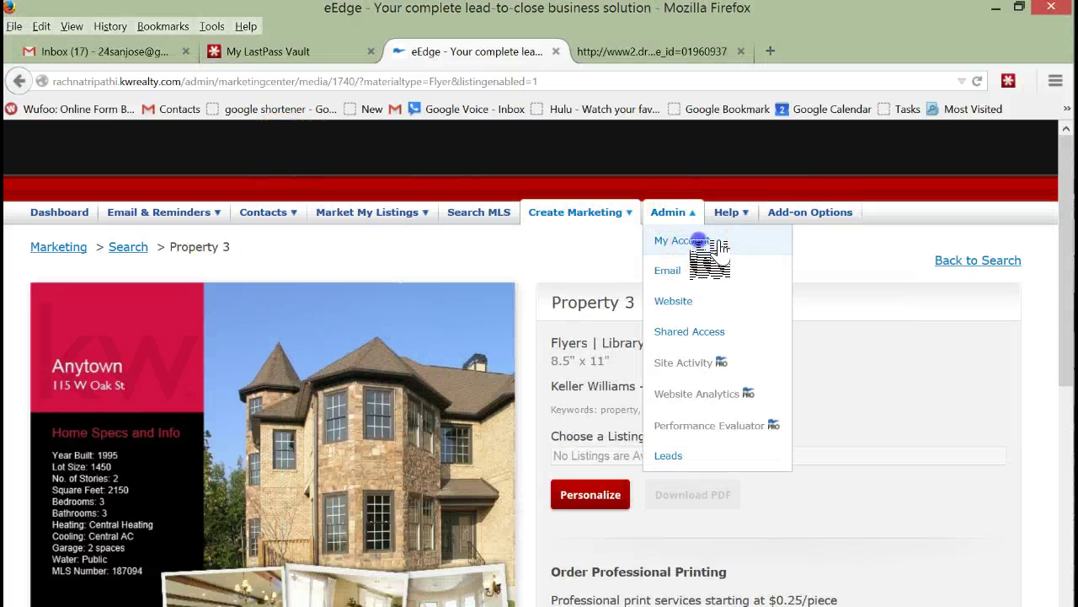
left_click(699, 242)
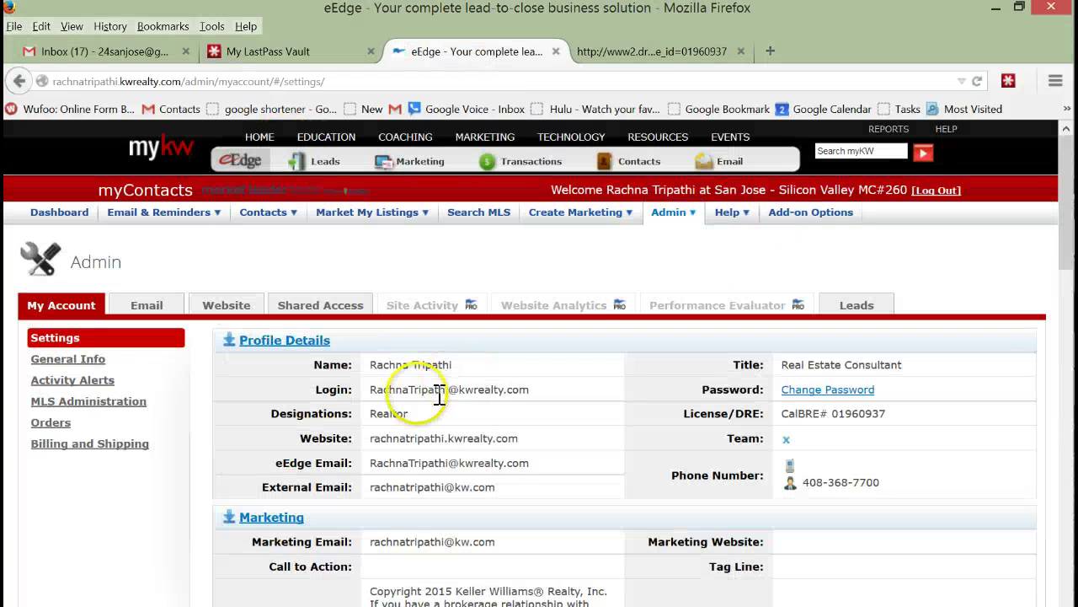
scroll(264, 421, "down", 10)
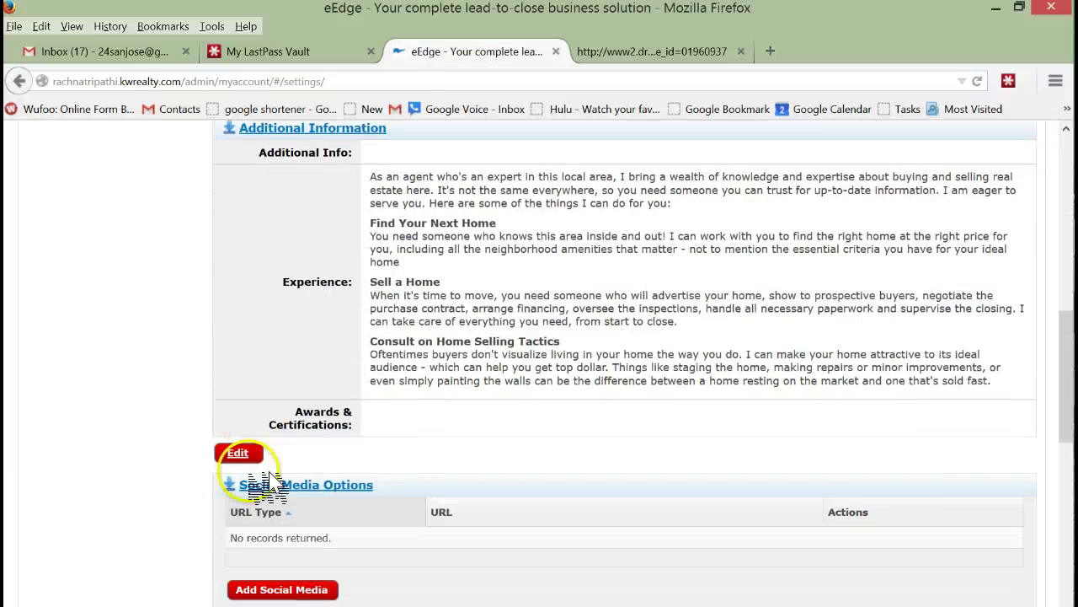
scroll(268, 482, "down", 4)
left_click(241, 283)
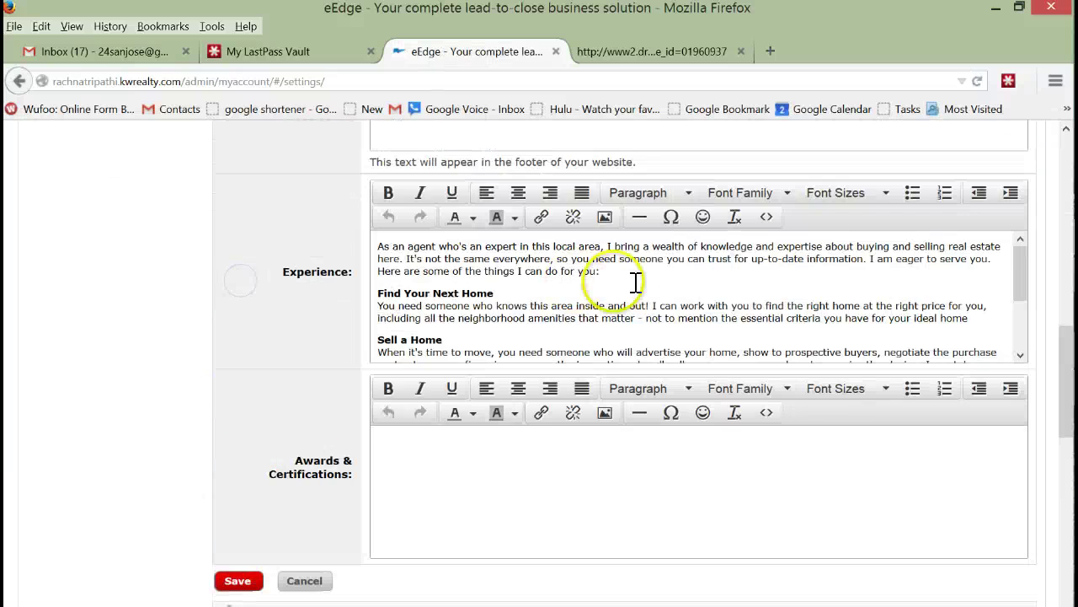
scroll(647, 278, "up", 12)
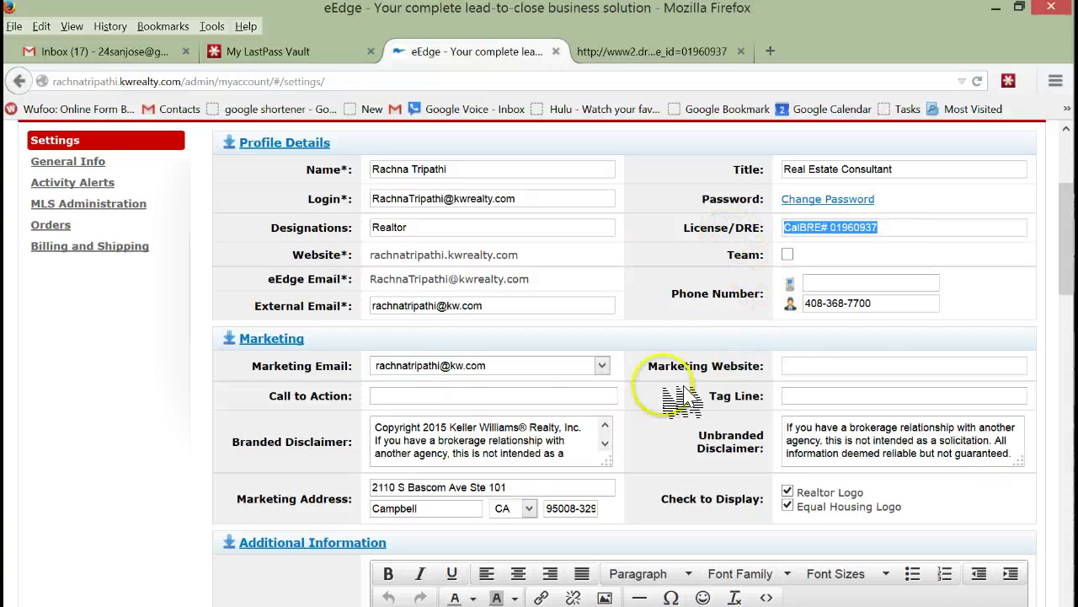
left_click(813, 392)
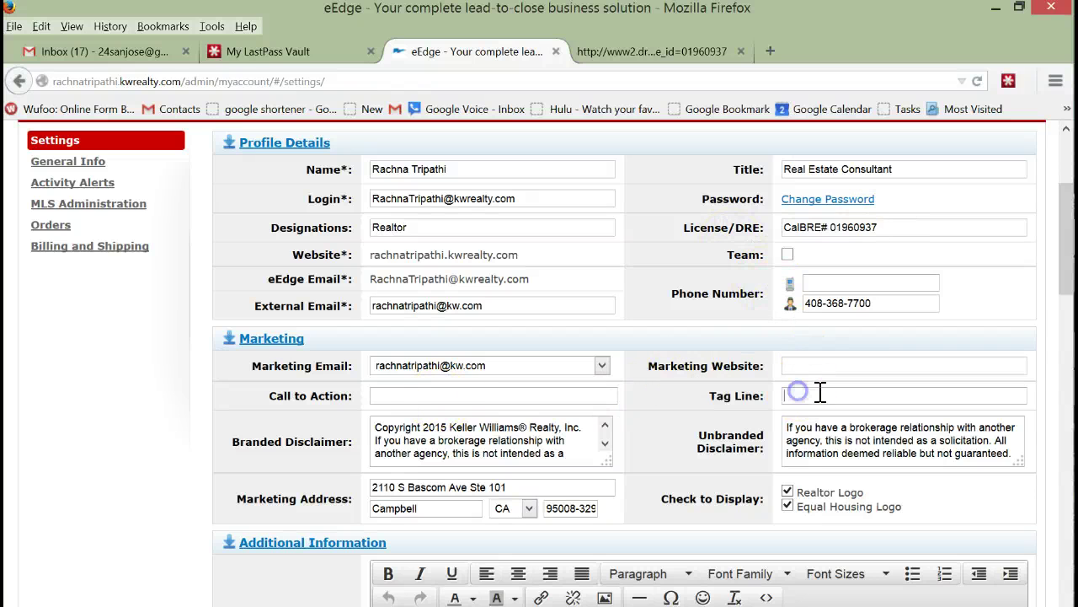
left_click(846, 394)
Step: Append the CalBRE license number to the end of the Branded Disclaimer and save the profile
scroll(441, 357, "down", 10)
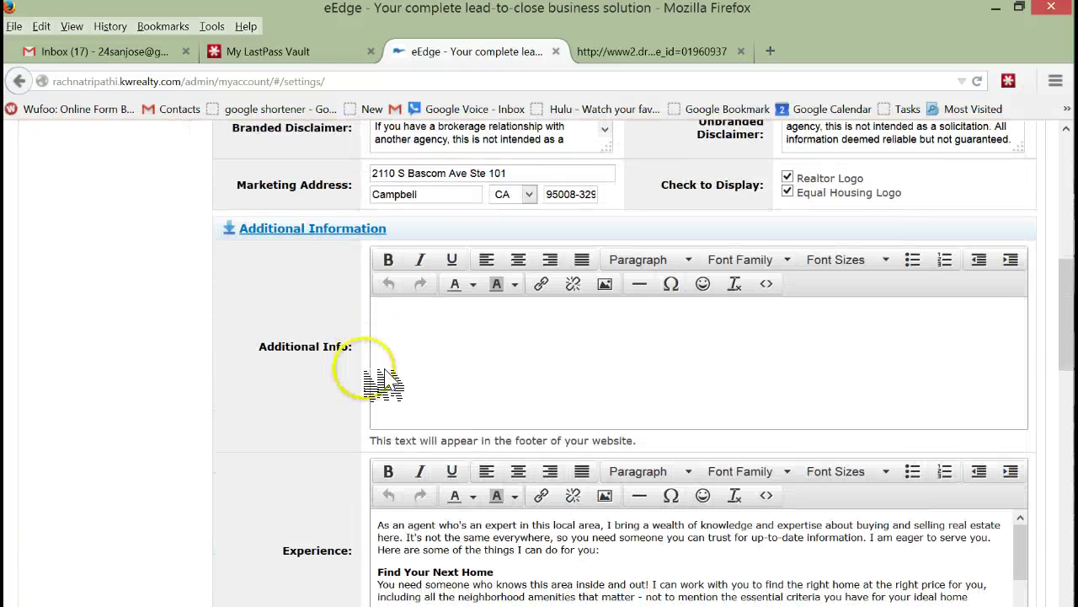
scroll(455, 278, "up", 6)
scroll(489, 286, "up", 6)
scroll(502, 312, "down", 2)
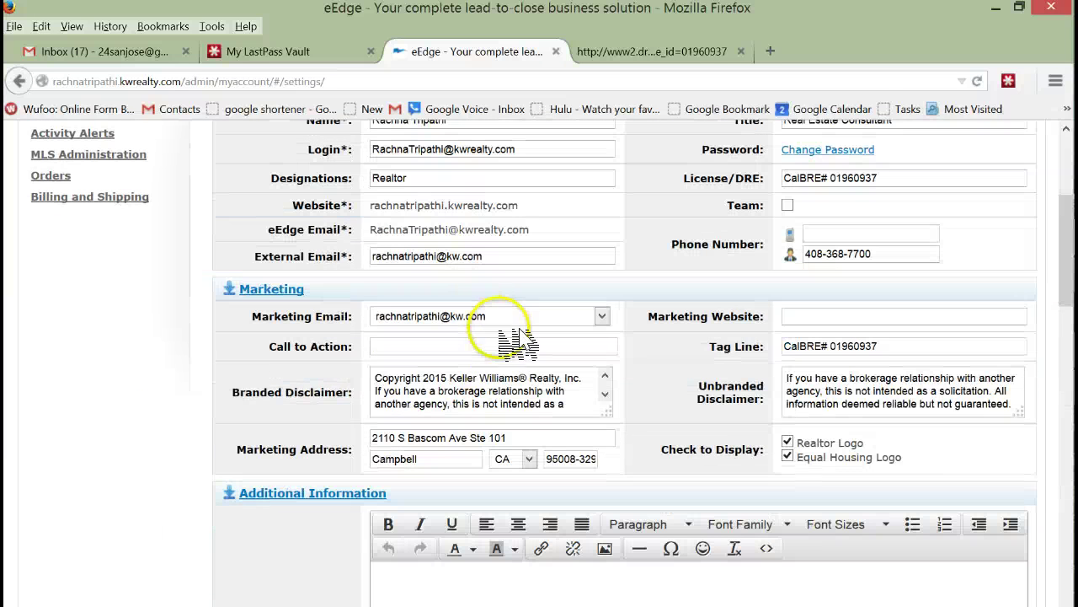
left_click_drag(613, 409, 646, 469)
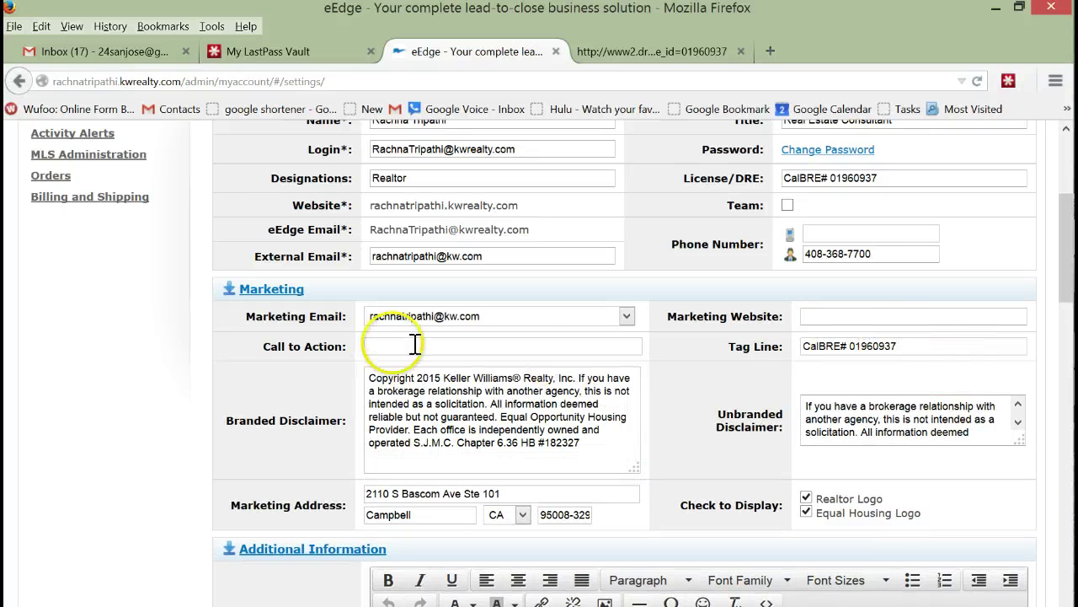
left_click(593, 442)
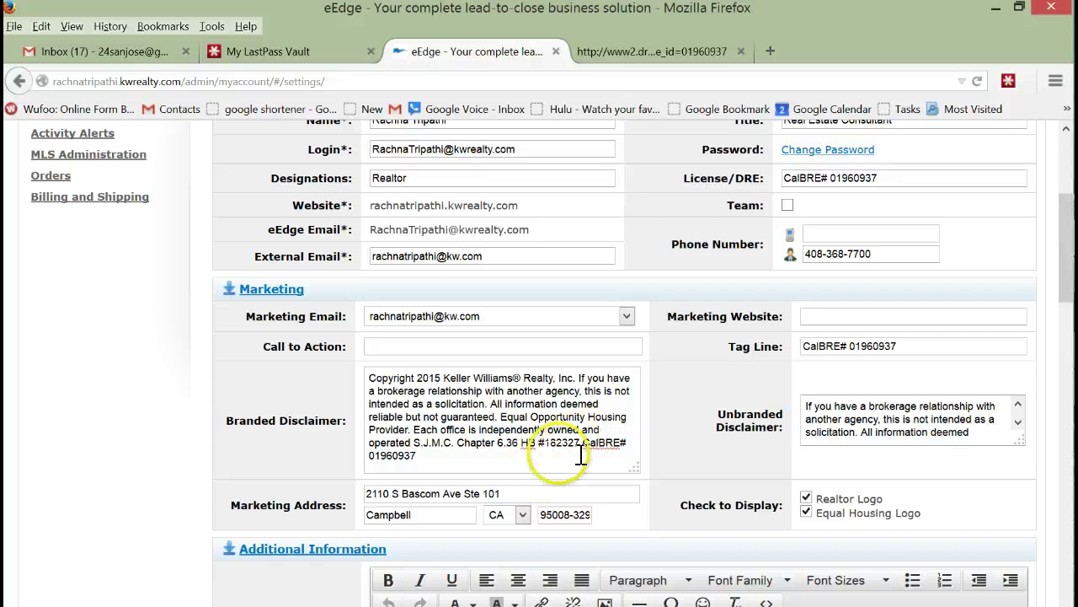
scroll(249, 481, "down", 1)
scroll(248, 480, "down", 8)
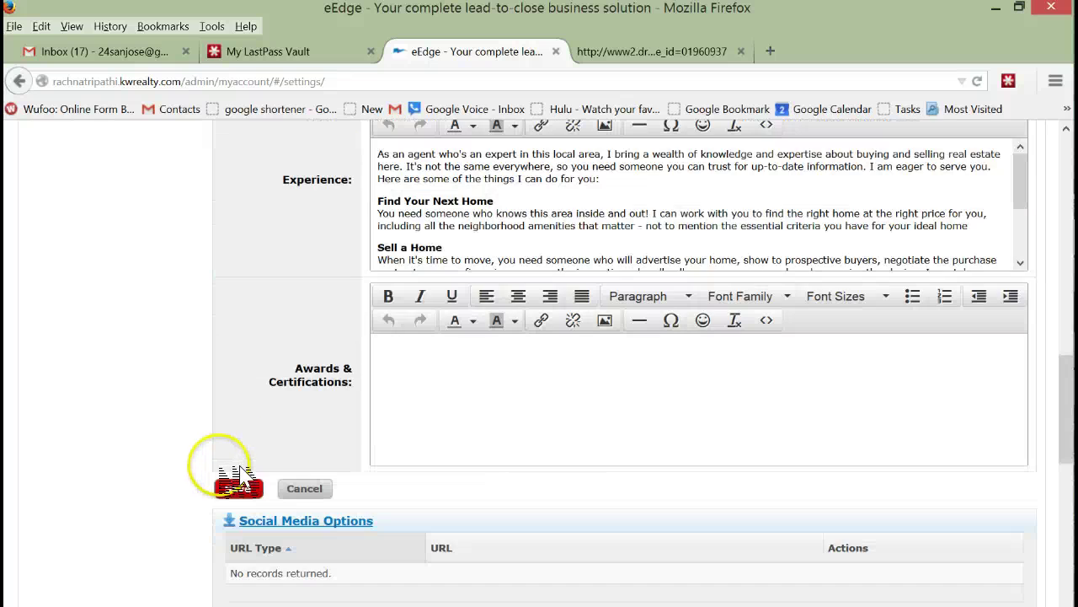
left_click(255, 491)
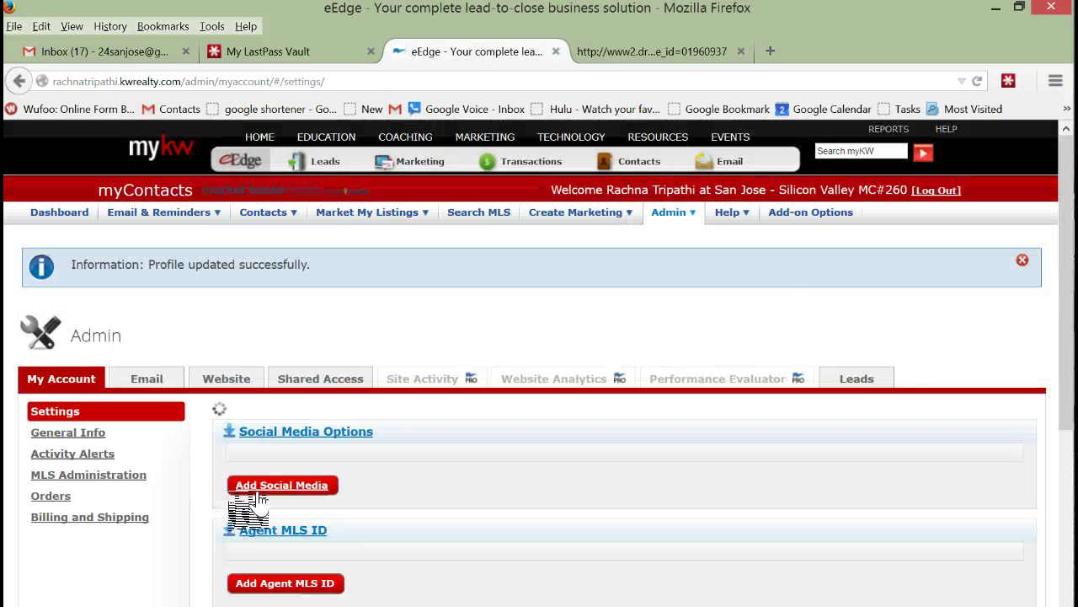
Step: Go through Marketing Center to the Flyers library and start personalizing the Property 3 design
left_click(675, 212)
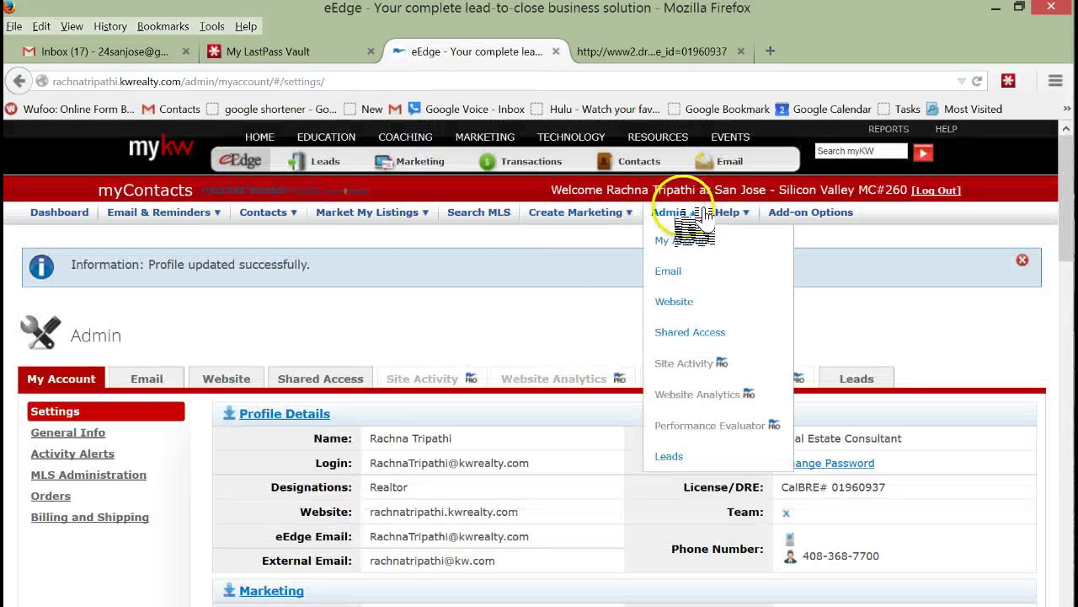
left_click(581, 213)
left_click(567, 242)
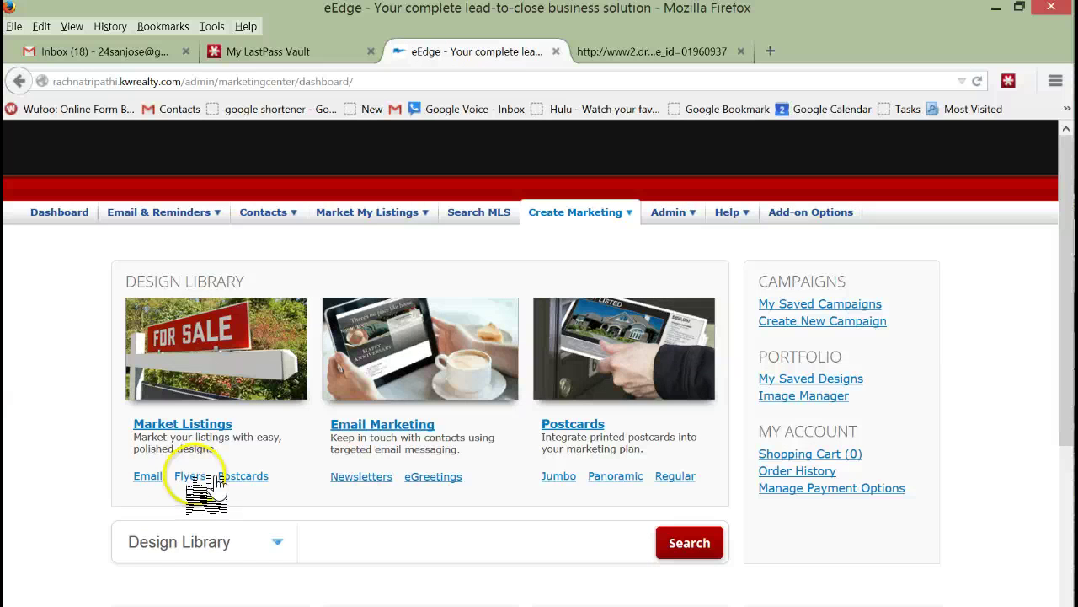
left_click(199, 477)
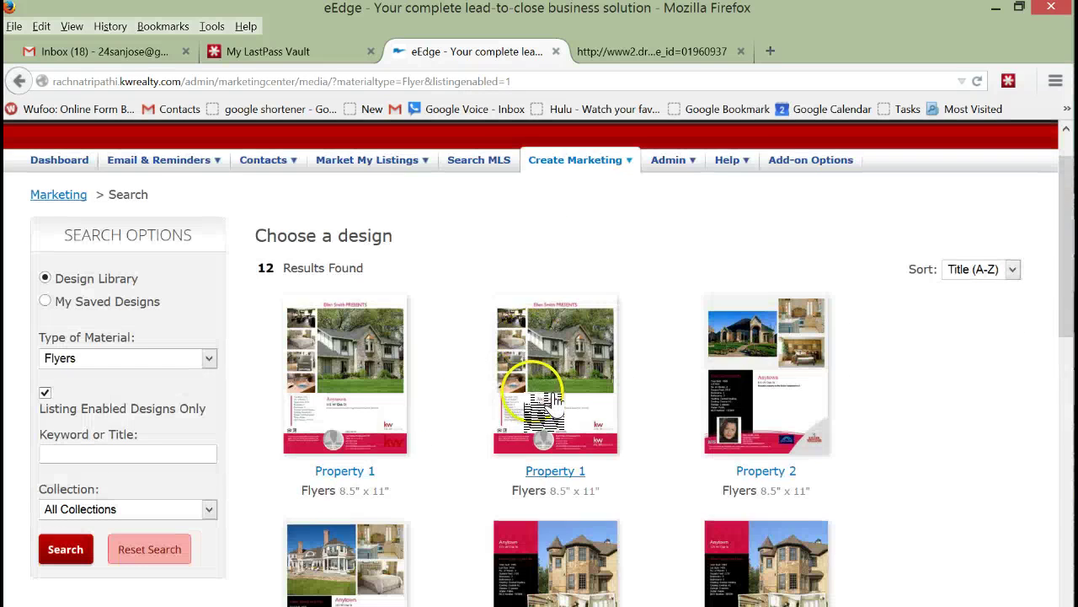
scroll(539, 396, "down", 3)
left_click(545, 390)
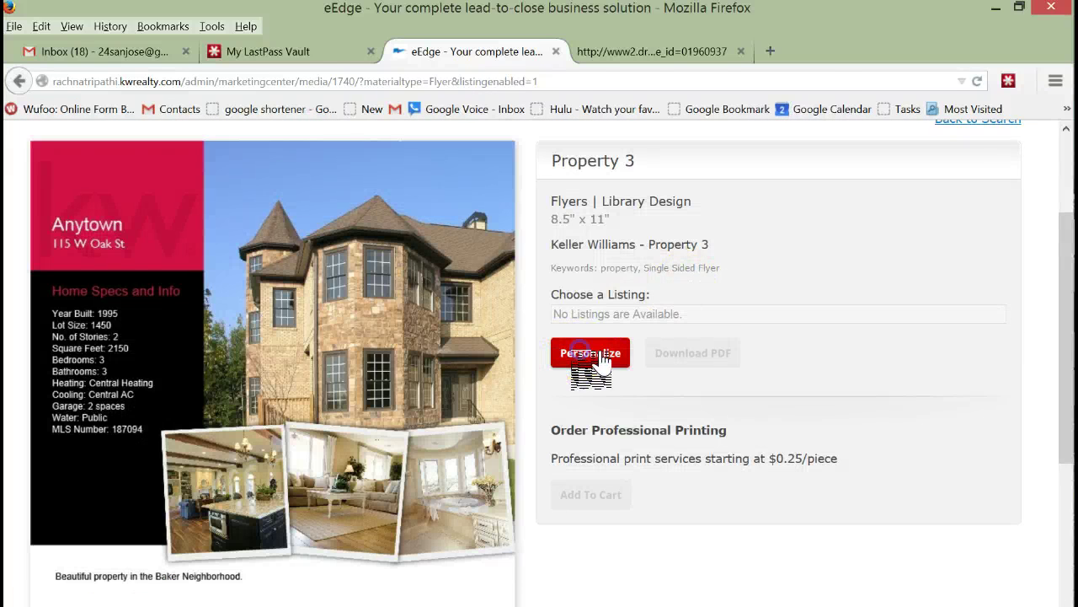
left_click(589, 354)
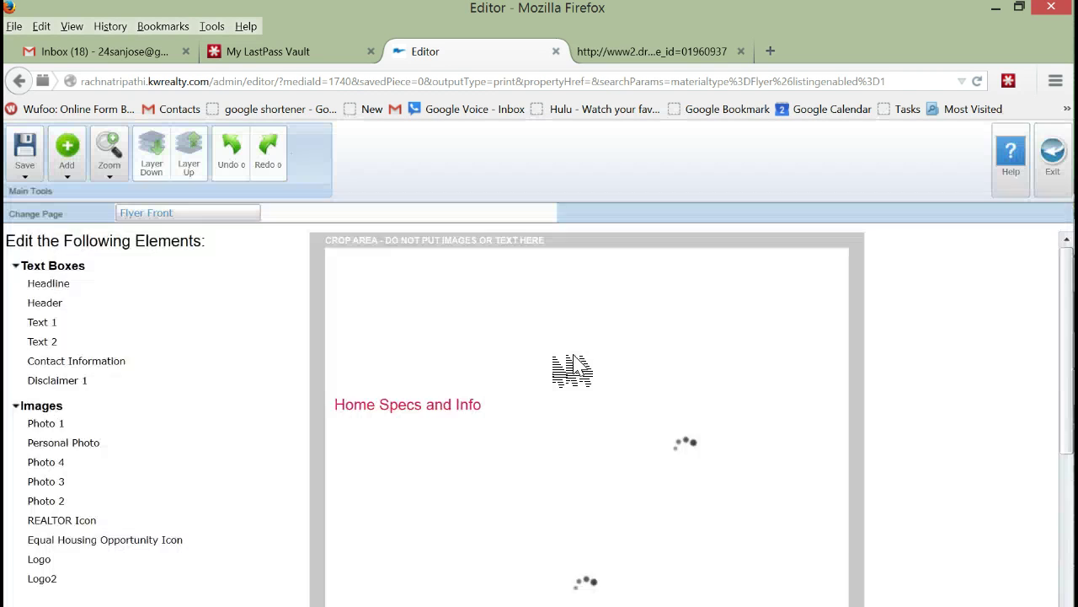
Step: Move the copyright disclaimer text box down to the very bottom of the page
scroll(572, 357, "down", 10)
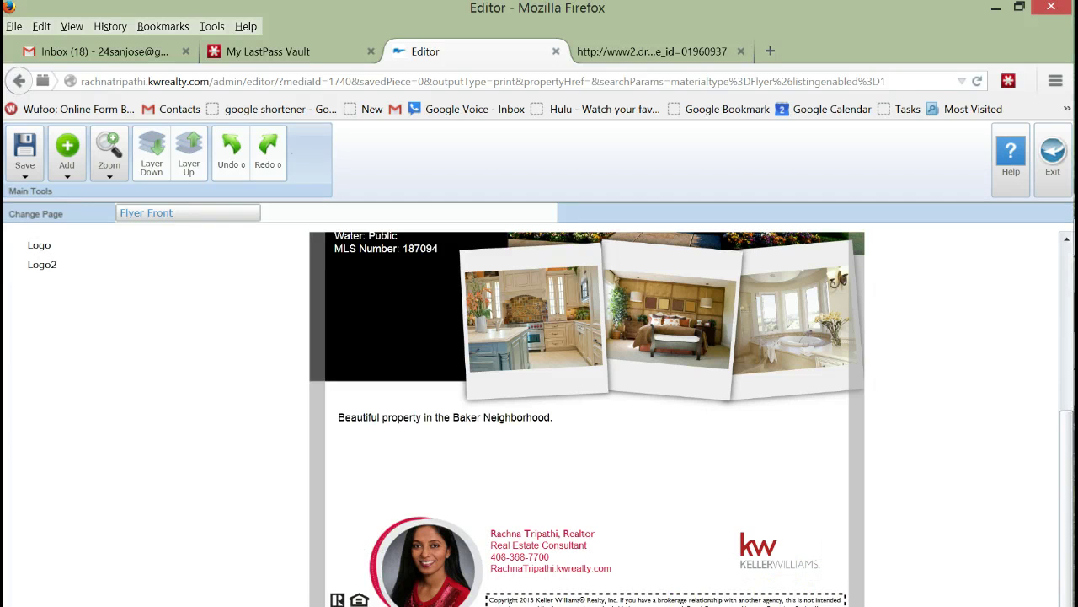
left_click(708, 600)
left_click_drag(680, 587, 678, 459)
left_click(762, 482)
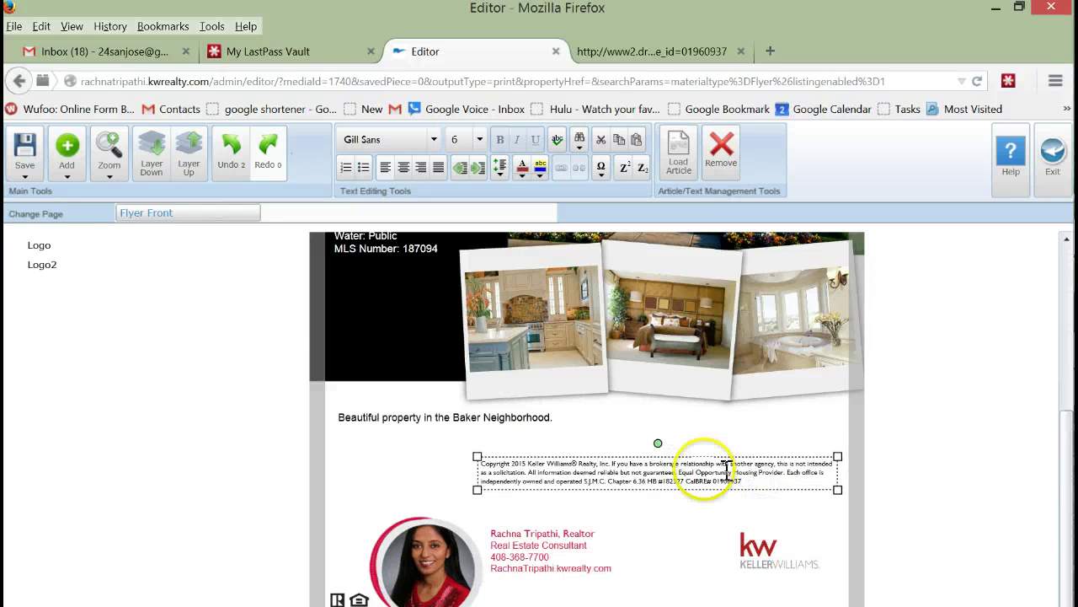
left_click_drag(706, 455, 714, 579)
Step: Select the word Realtor in the agent contact text box, then return to the top
left_click(564, 547)
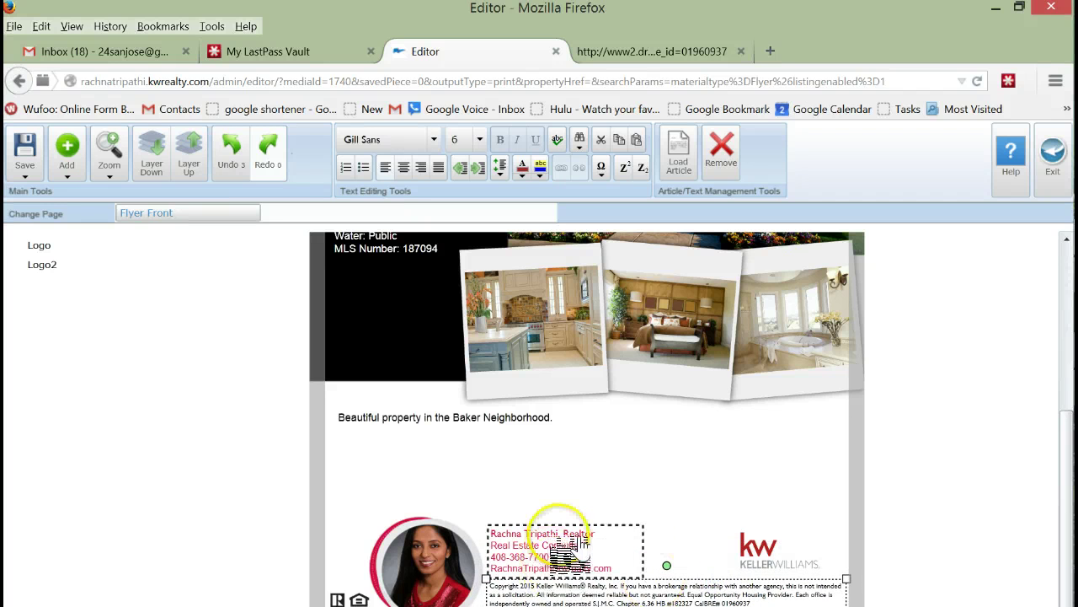
left_click(600, 532)
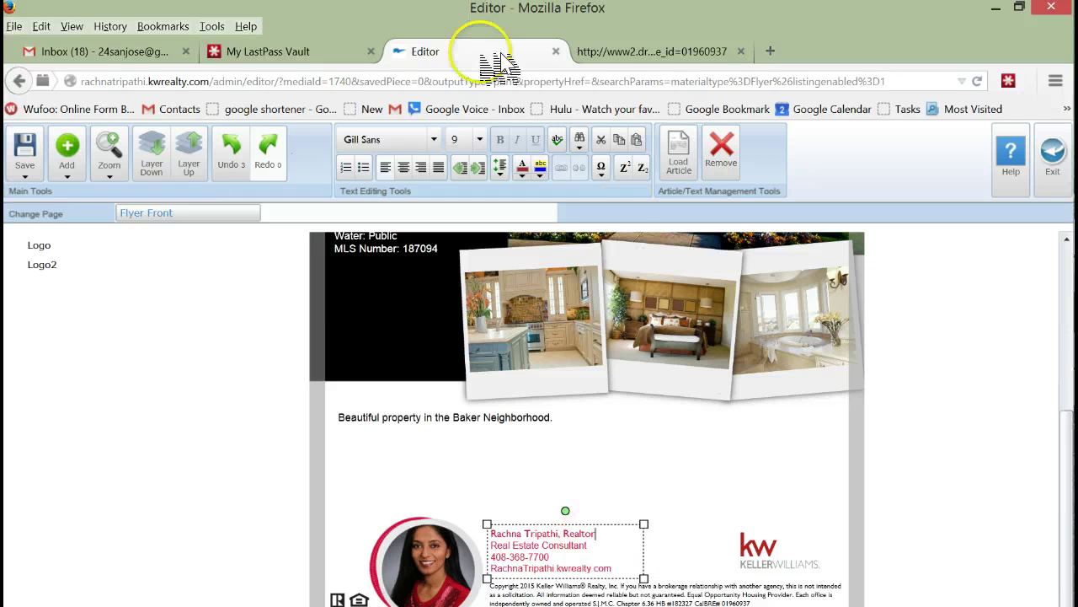
left_click(579, 533)
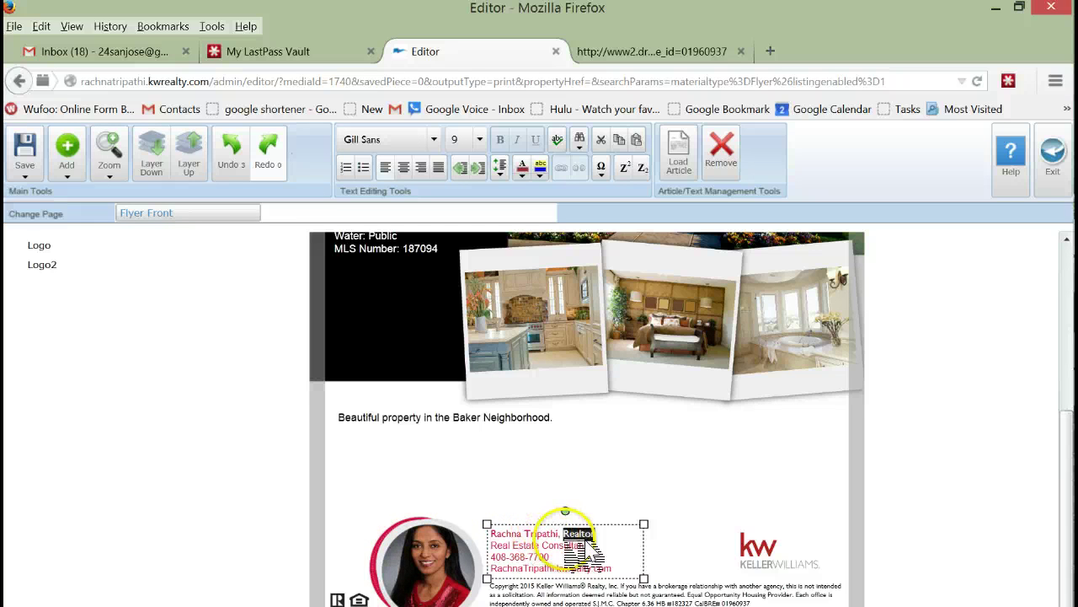
scroll(487, 476, "up", 3)
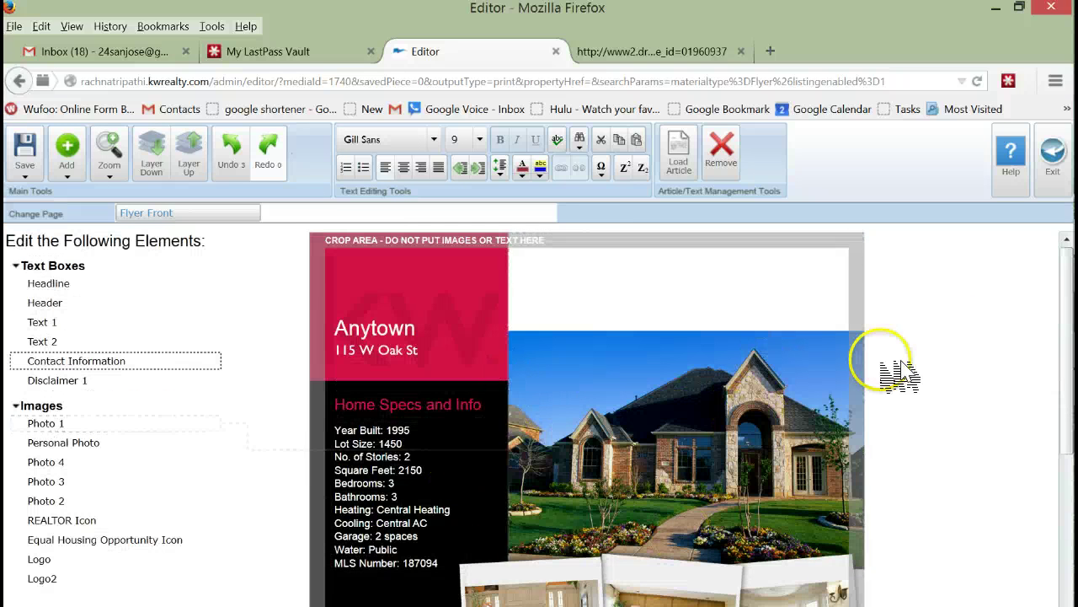
Step: Add a rectangle and stretch it from the page's top-left down to the agent footer
left_click(81, 177)
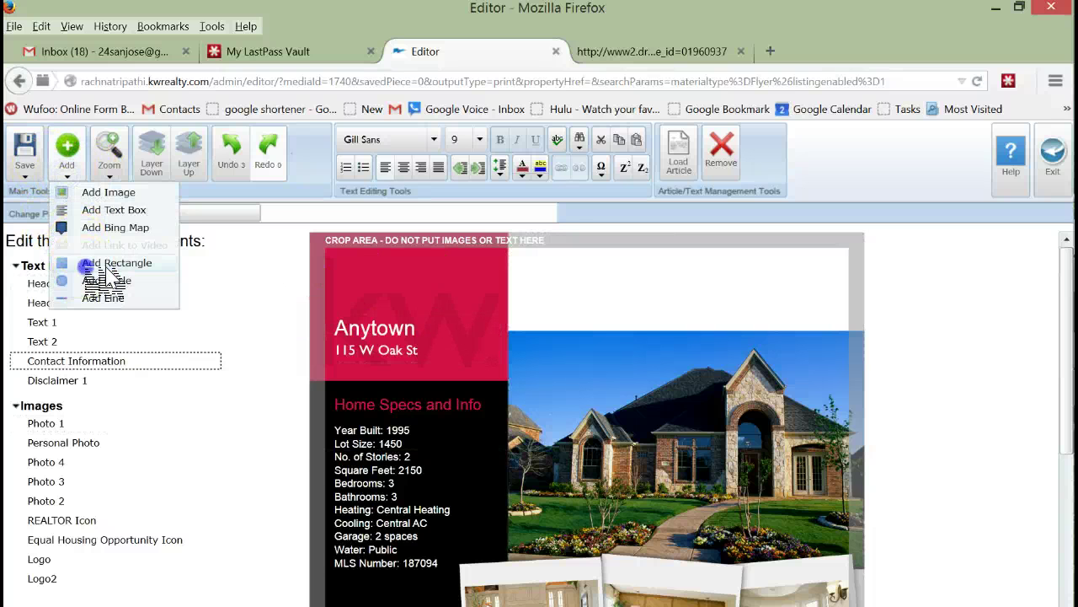
left_click(93, 265)
left_click_drag(352, 277, 324, 243)
left_click_drag(529, 311, 852, 605)
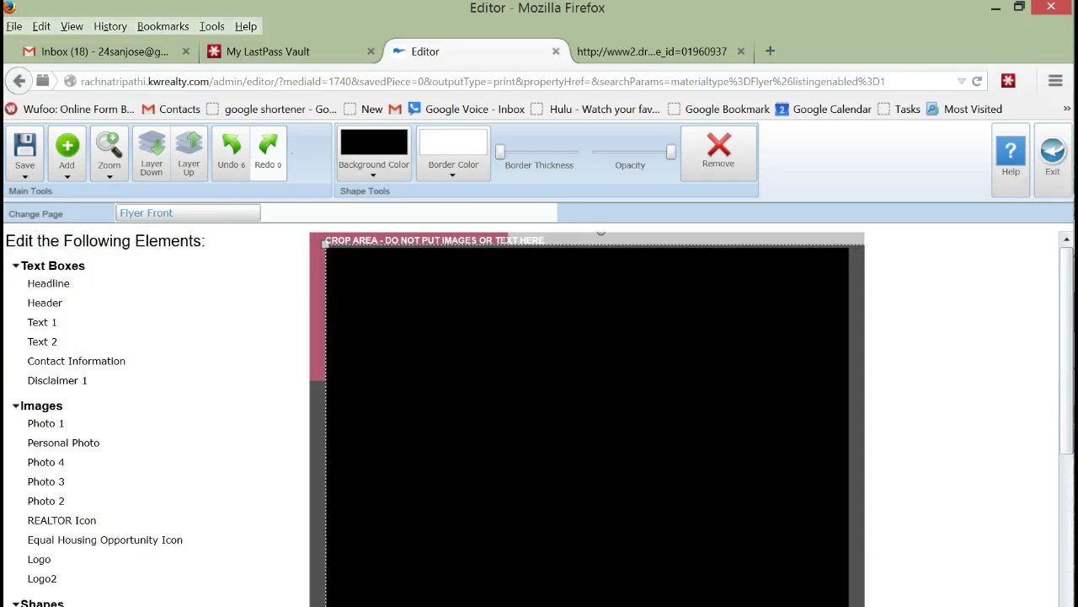
scroll(1057, 455, "down", 5)
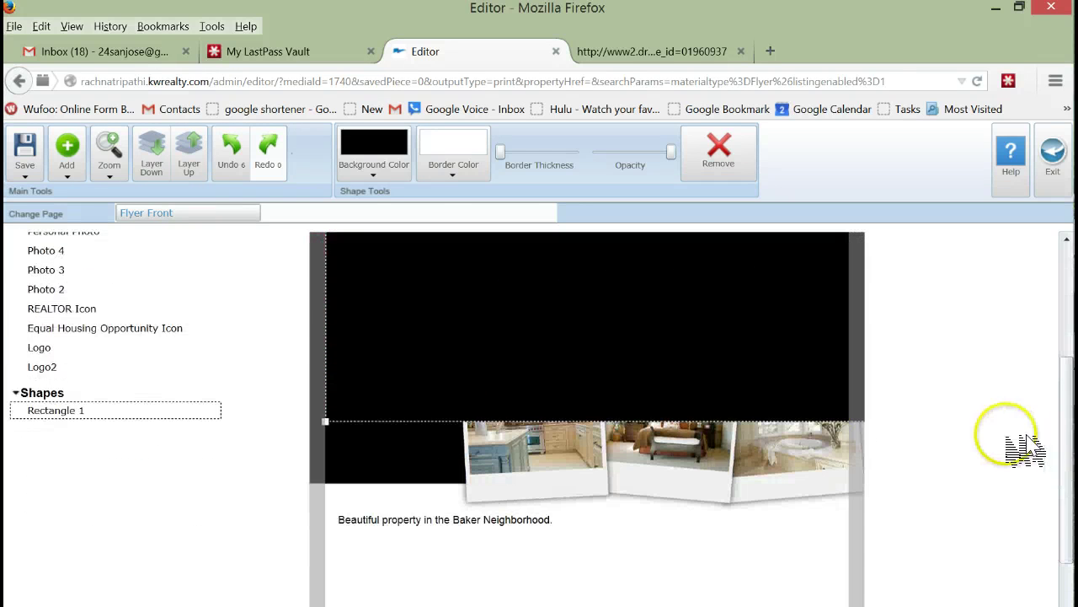
left_click(344, 422)
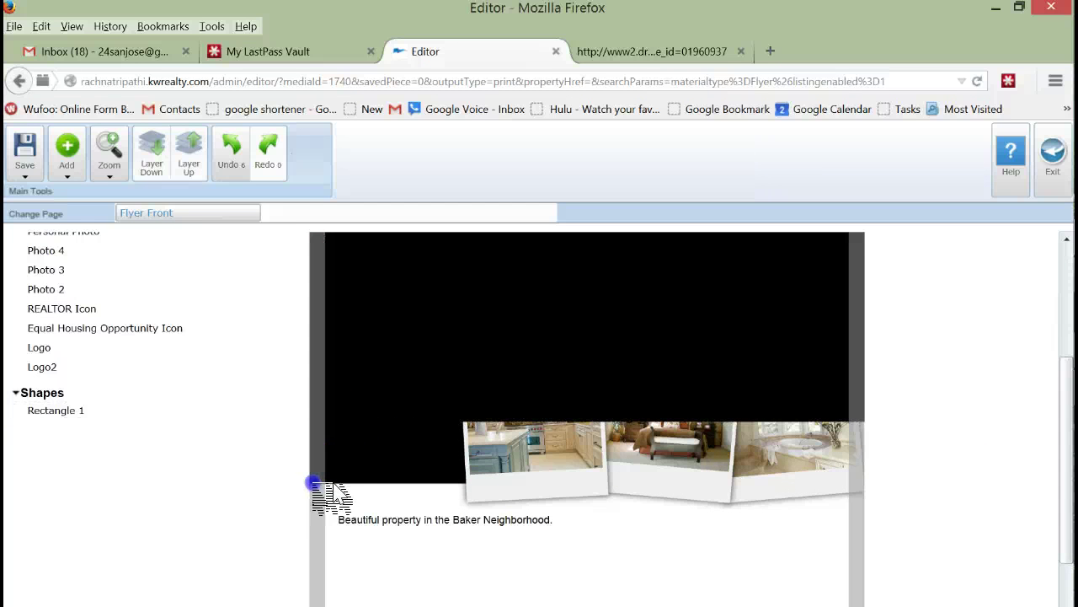
left_click(371, 422)
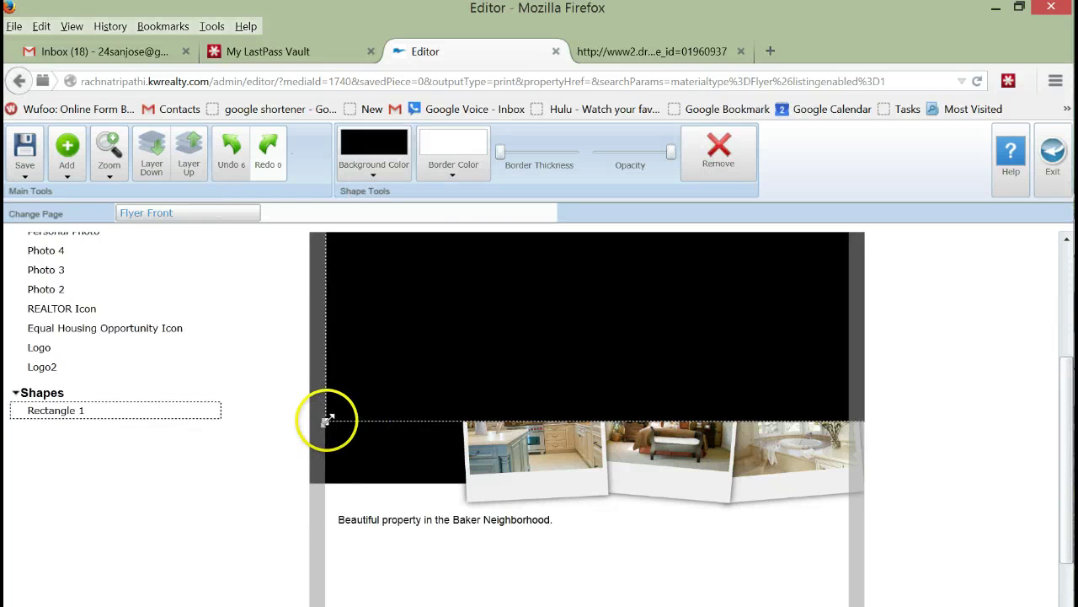
left_click_drag(326, 419, 320, 600)
Step: Give the rectangle a white background colour
scroll(915, 396, "down", 3)
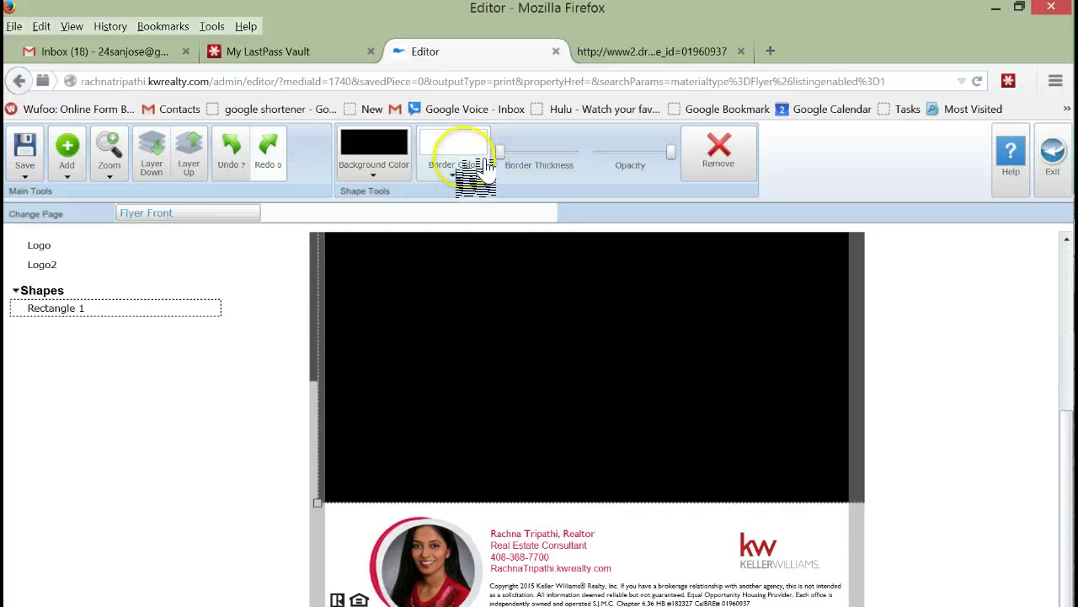
left_click(373, 173)
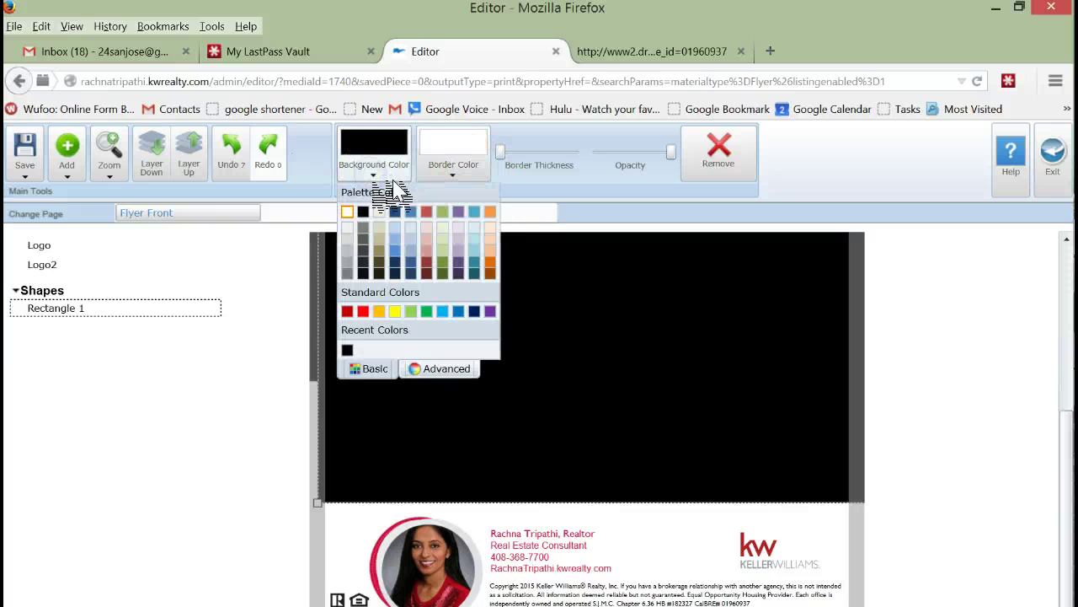
left_click(347, 211)
left_click(984, 324)
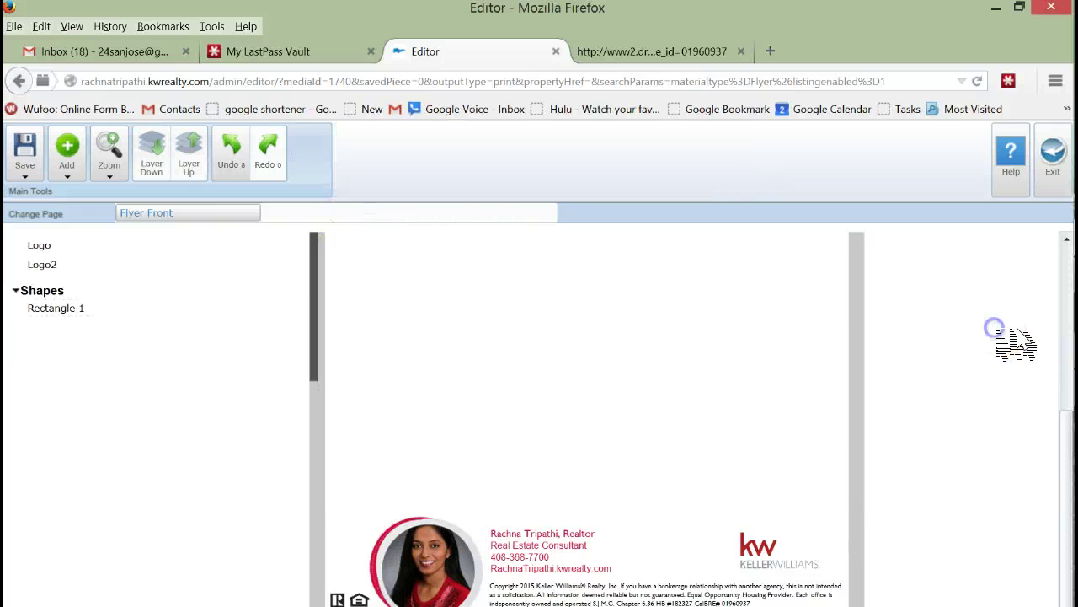
scroll(1011, 338, "up", 3)
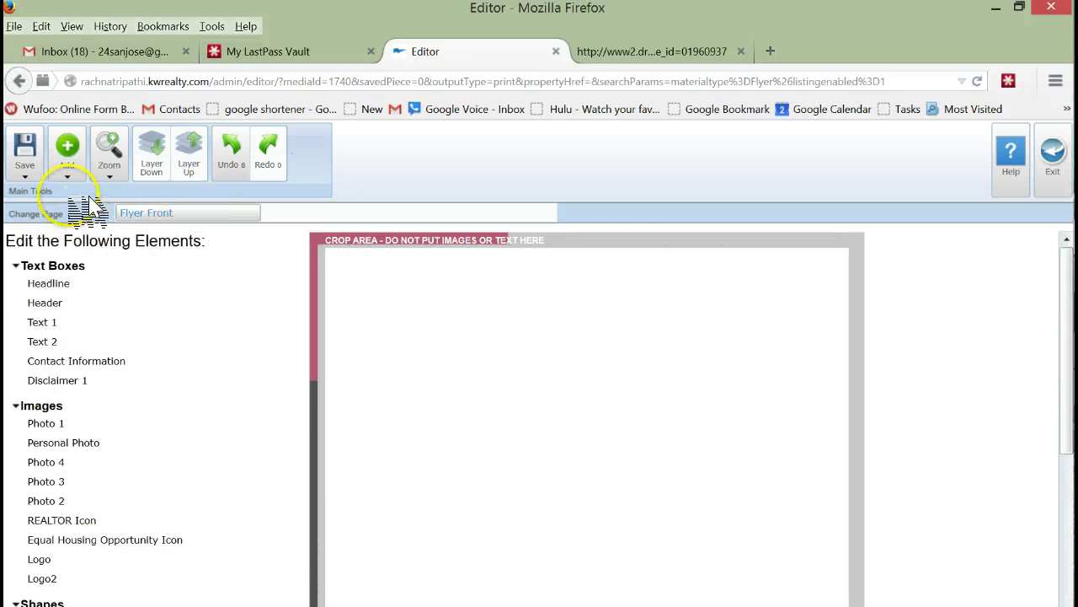
Step: Add a page-wide text box reading 'Look At What Your Neighbors Have Been Up To!'
left_click(67, 164)
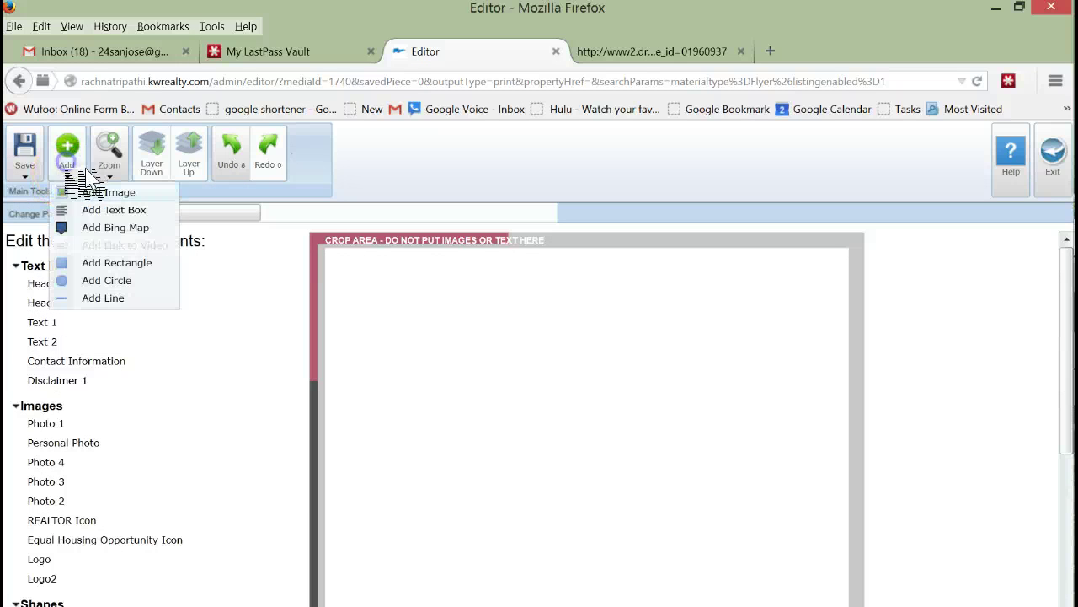
left_click(93, 210)
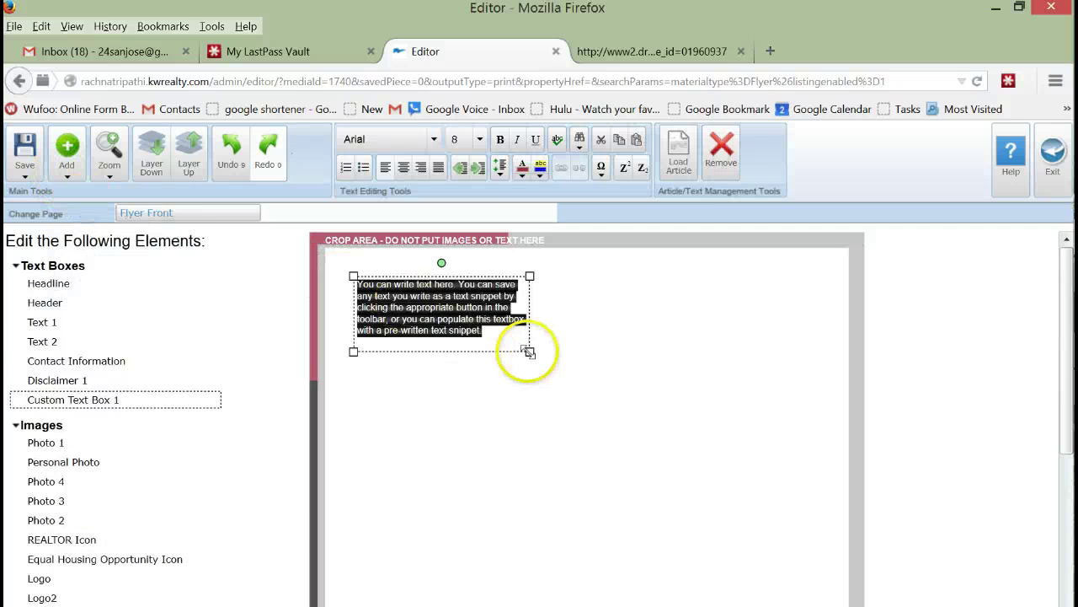
left_click_drag(527, 351, 816, 362)
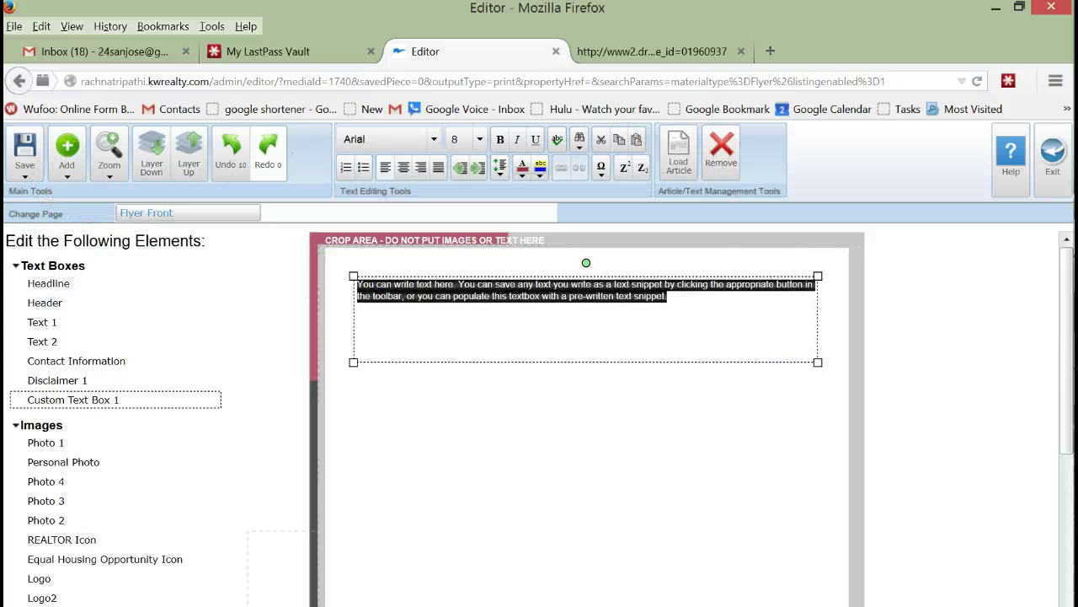
type("Lo")
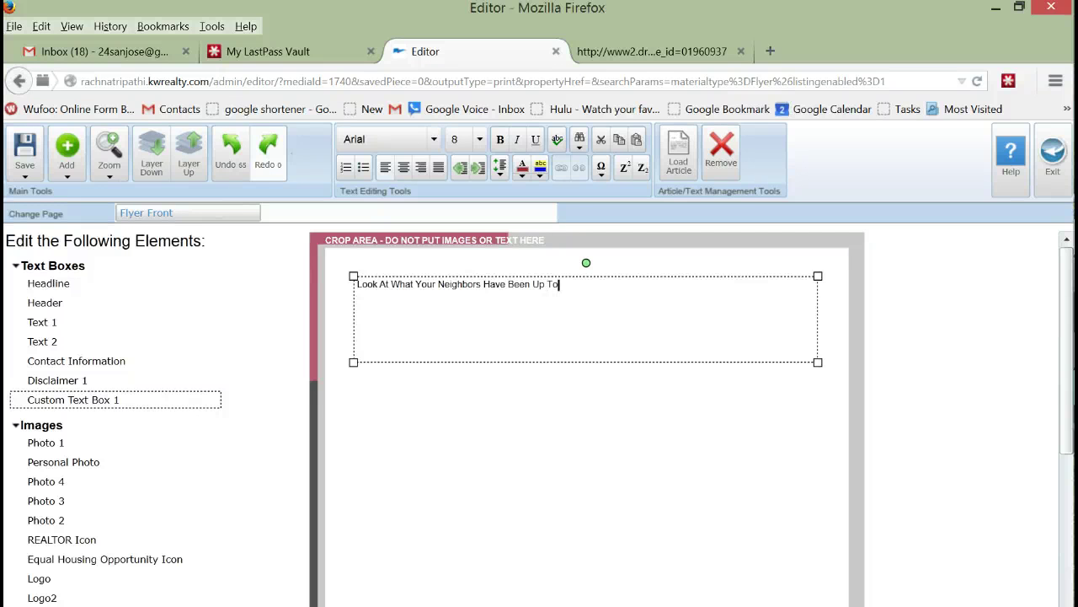
Step: Format the headline as centred, bold, 26 pt text
key("ctrl+a")
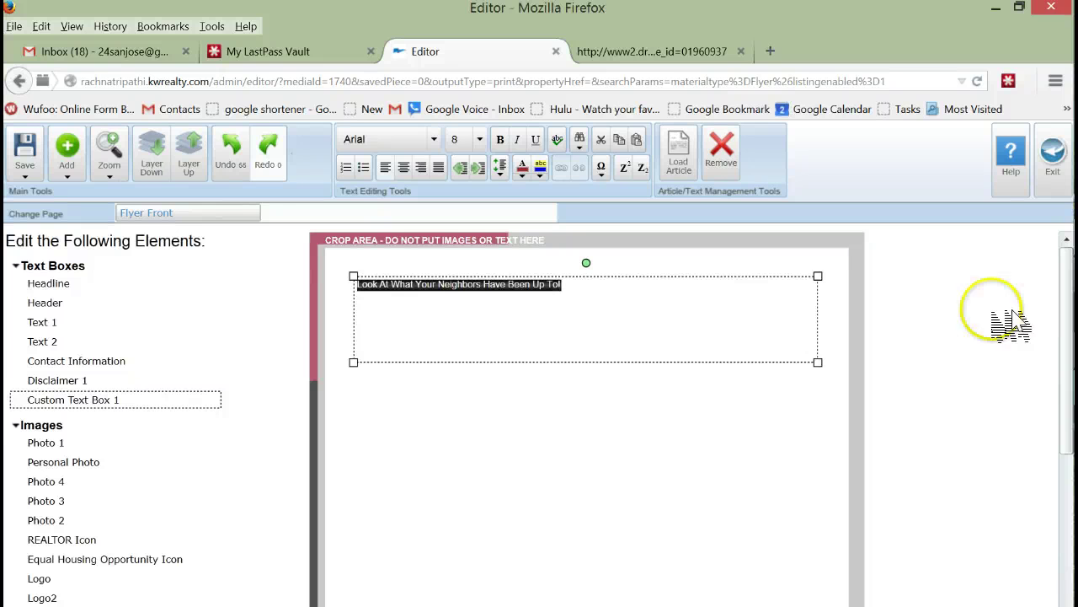
left_click(403, 167)
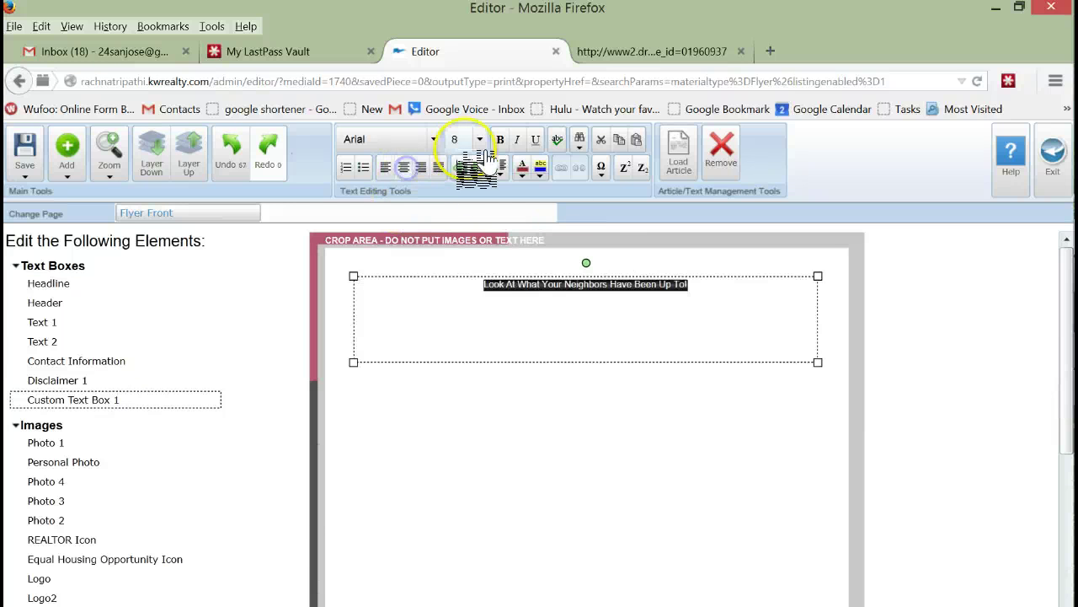
left_click(479, 139)
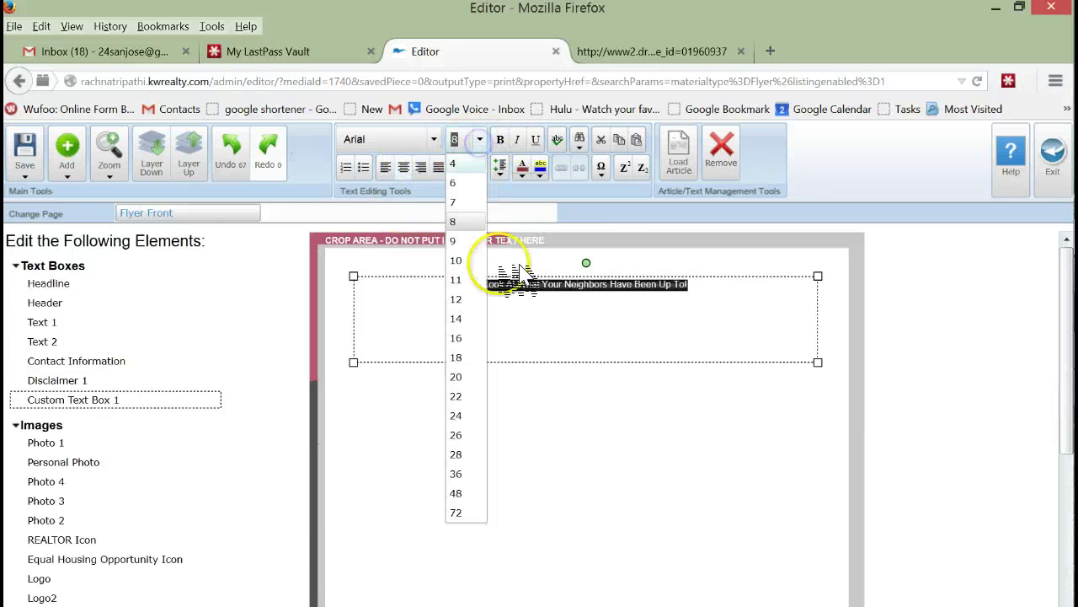
left_click(455, 376)
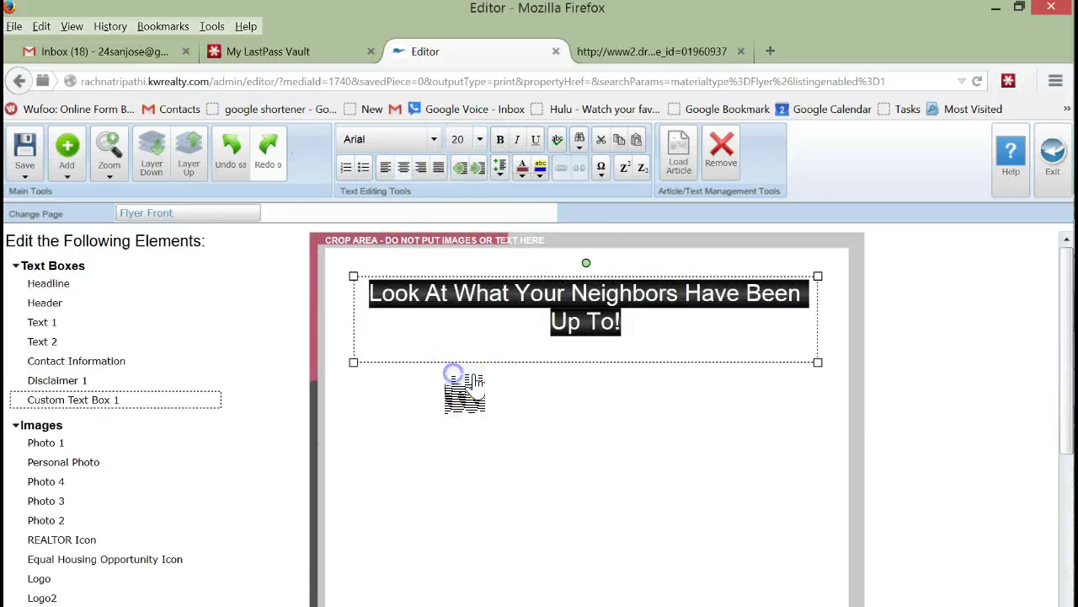
left_click(479, 139)
left_click(456, 414)
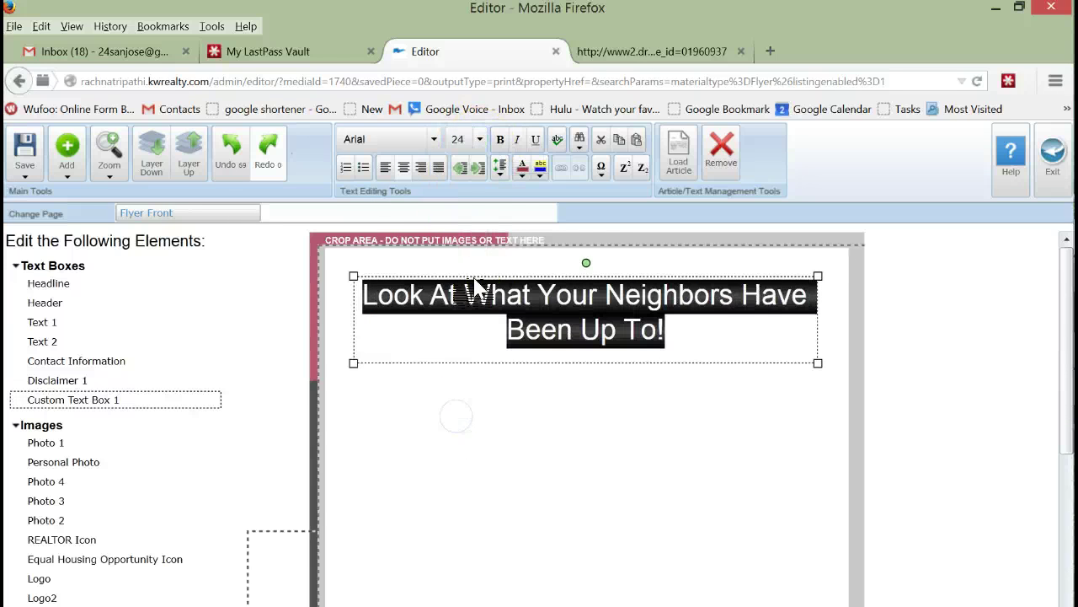
left_click(500, 140)
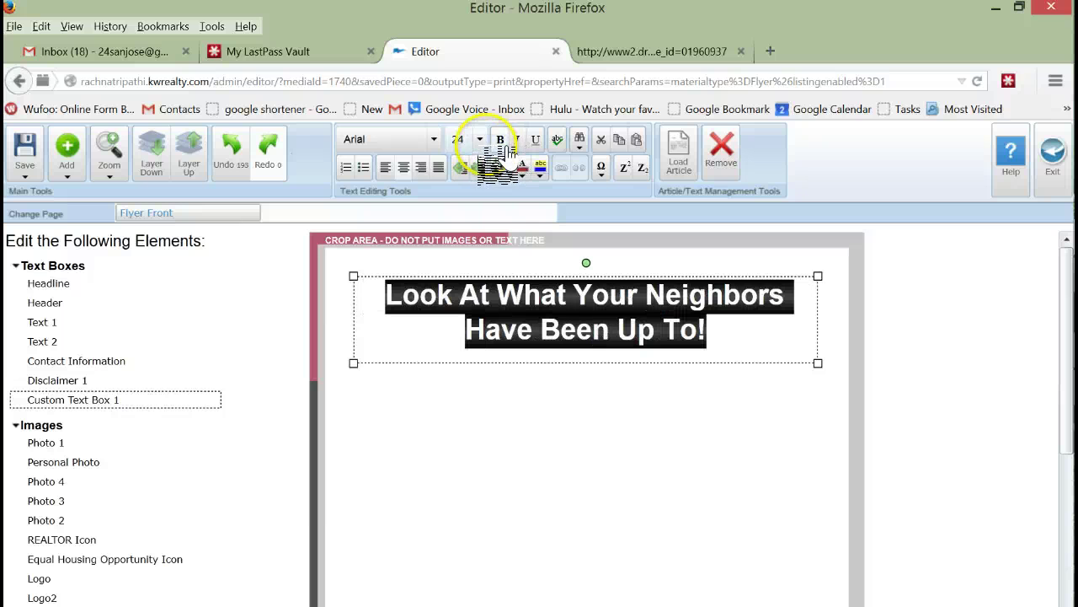
left_click(479, 140)
left_click(471, 435)
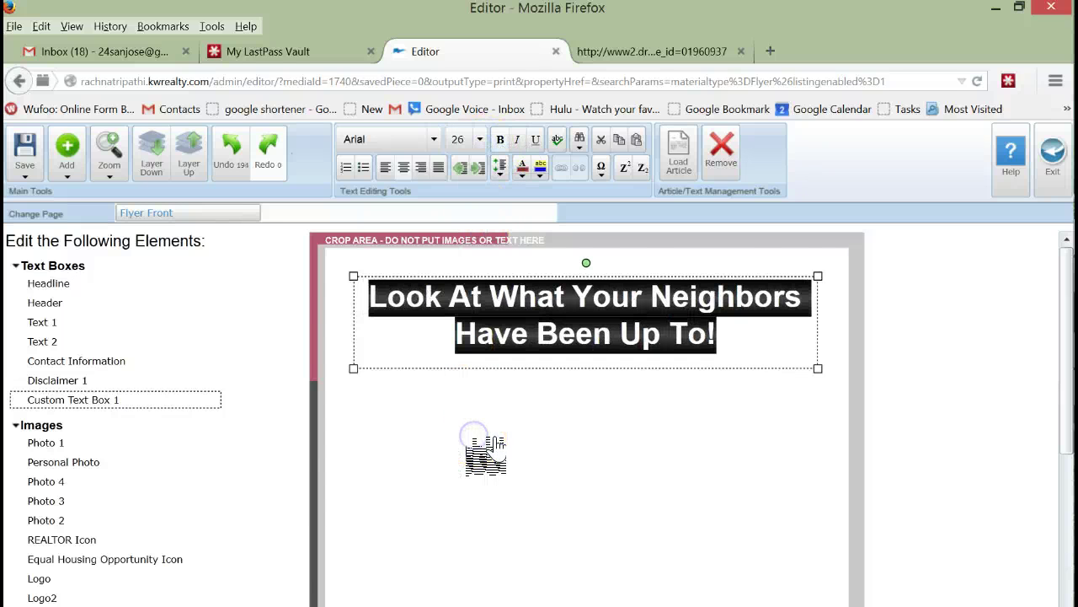
left_click(946, 371)
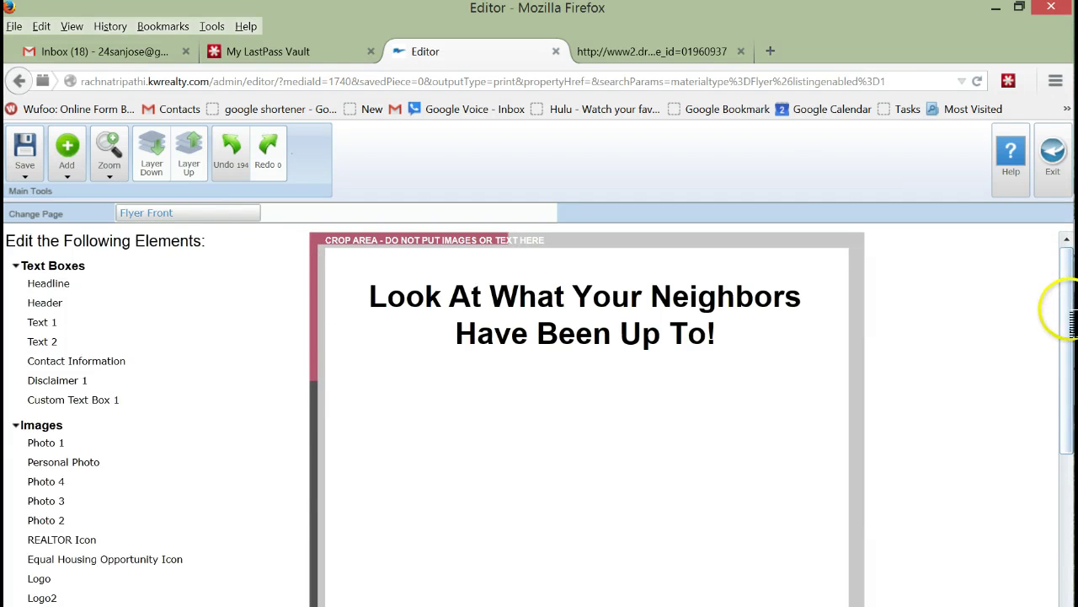
left_click_drag(1064, 301, 1061, 366)
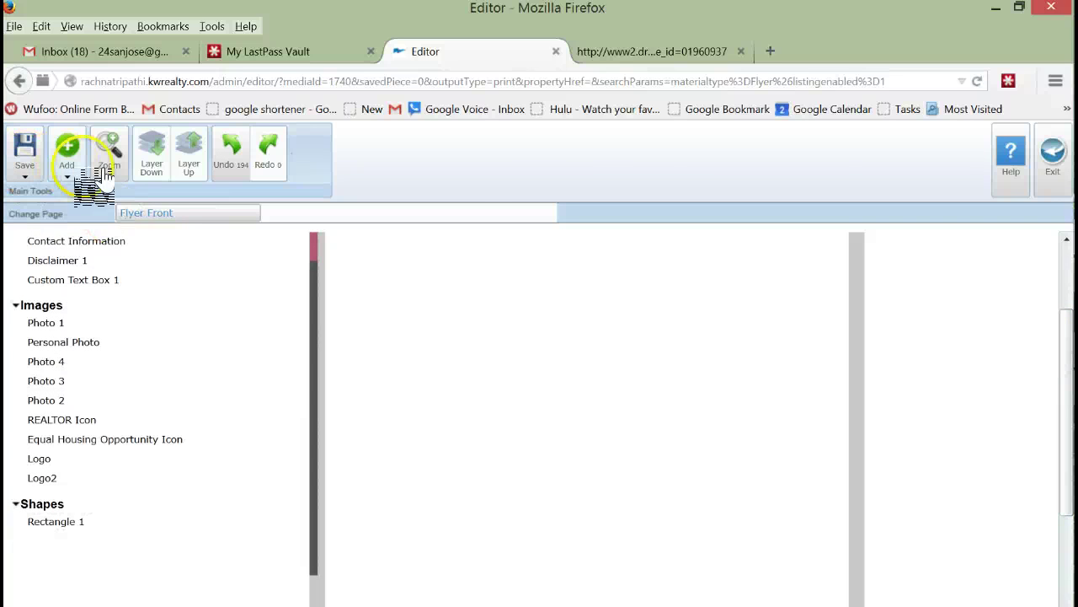
Step: Insert the neighborhood sales table image from the Desktop and place it below the headline
left_click(71, 174)
left_click(94, 194)
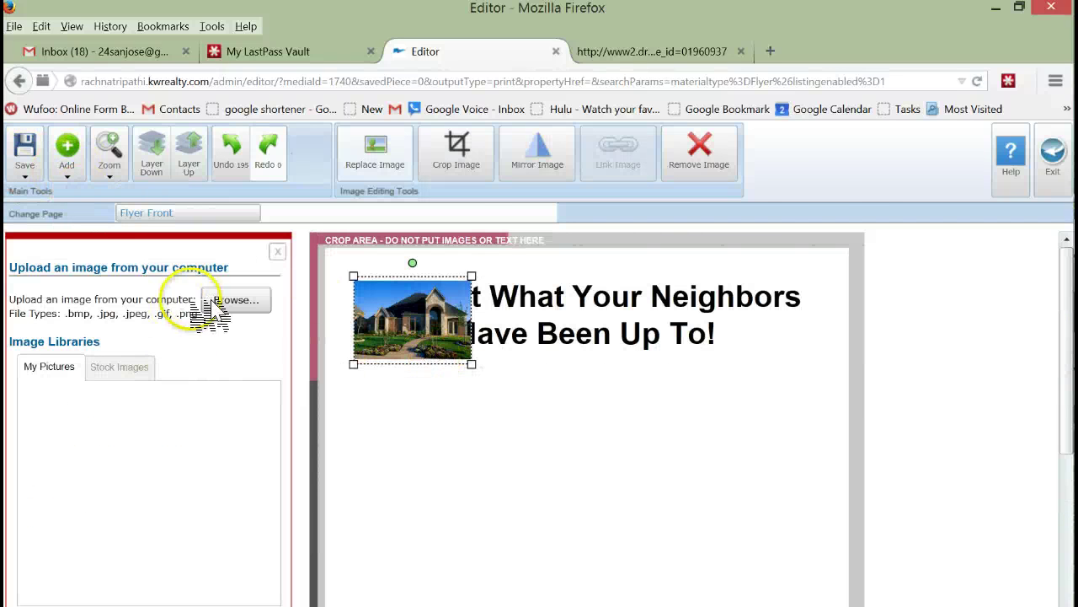
left_click(234, 300)
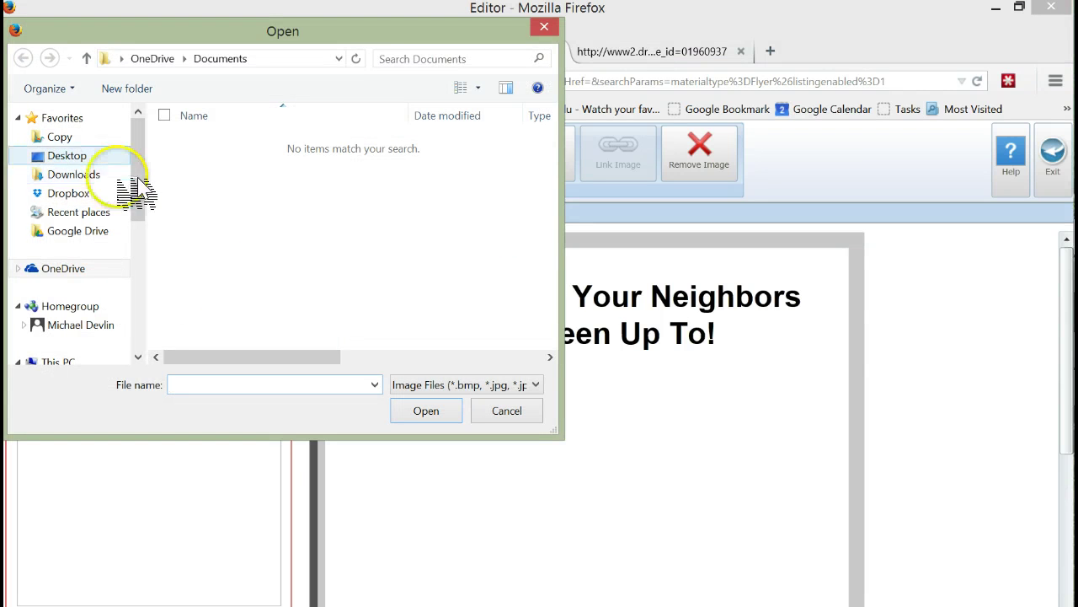
left_click(62, 156)
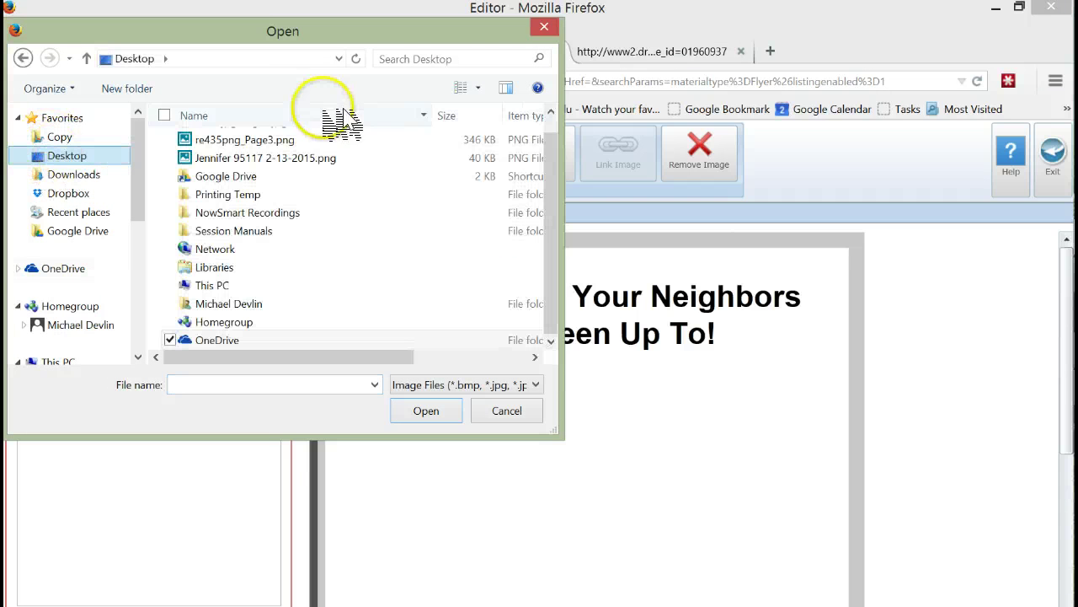
double_click(245, 159)
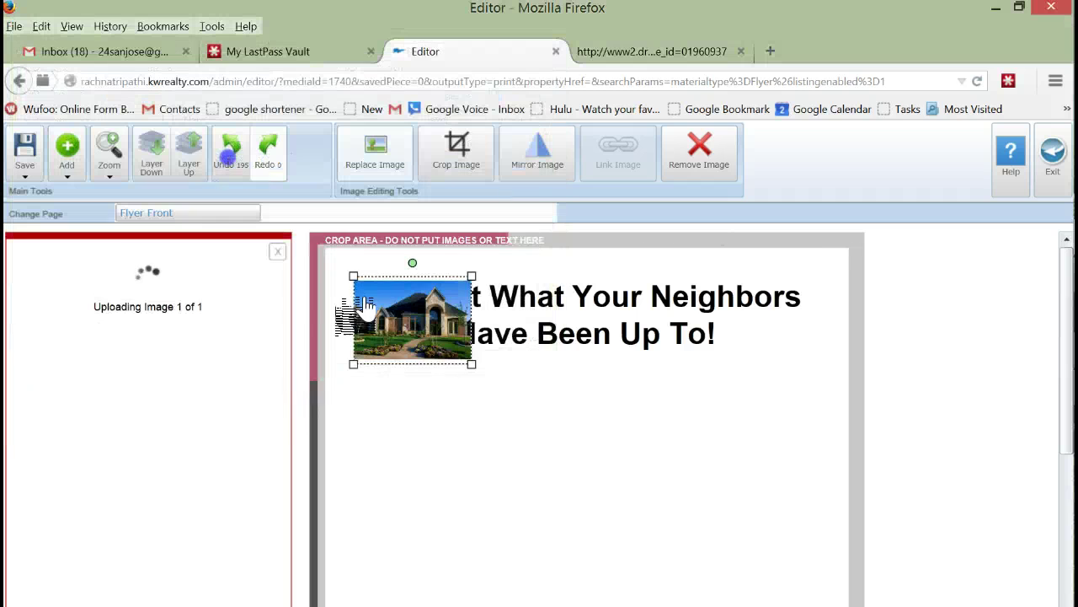
left_click_drag(413, 351, 816, 582)
Step: Enlarge the sales table image by dragging its corner handles outward
scroll(1061, 329, "down", 3)
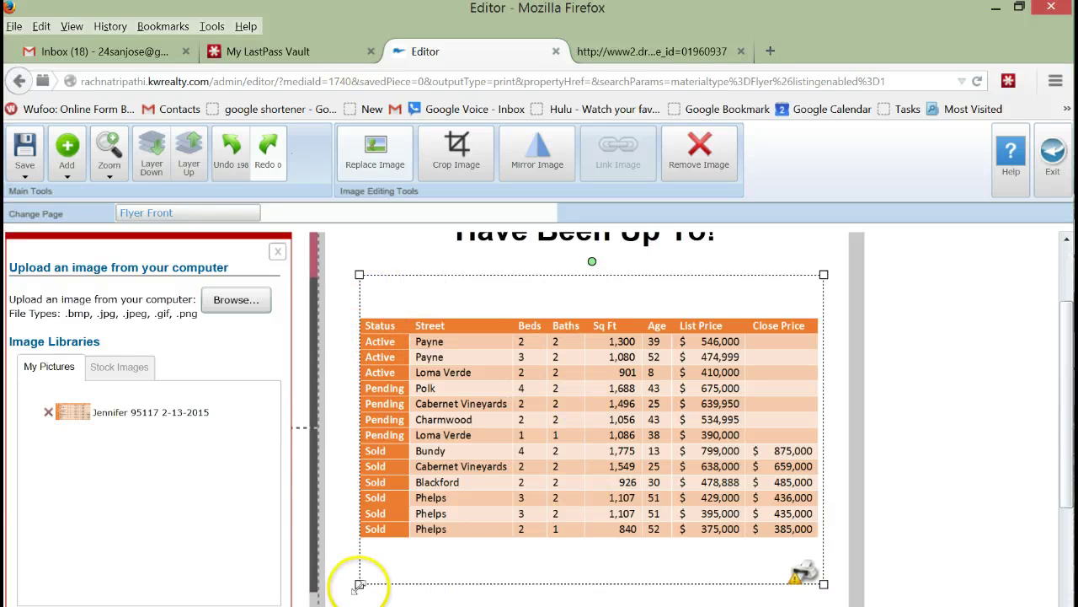
left_click_drag(357, 582, 337, 602)
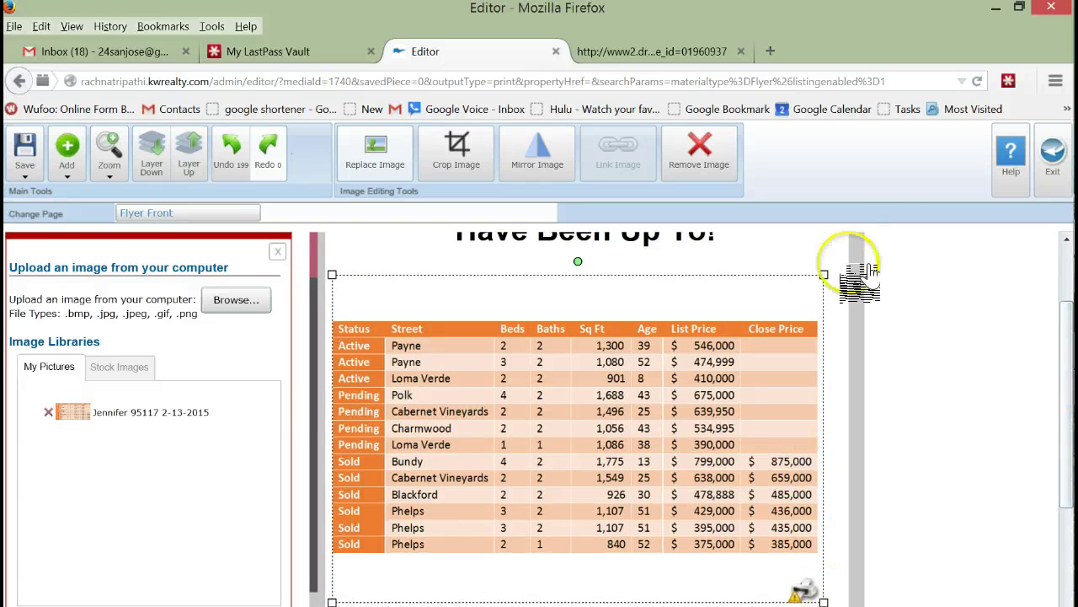
left_click_drag(822, 274, 842, 256)
left_click(997, 295)
scroll(1001, 363, "down", 4)
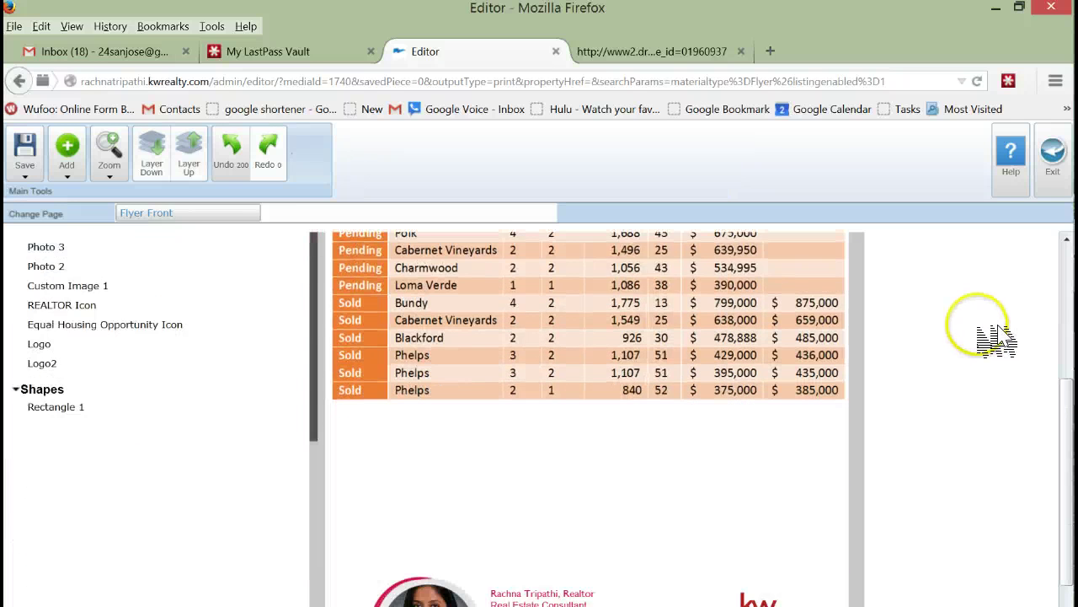
Step: Add a wide text box under the sales table with the FREE Property Valuation call-to-action
left_click(68, 150)
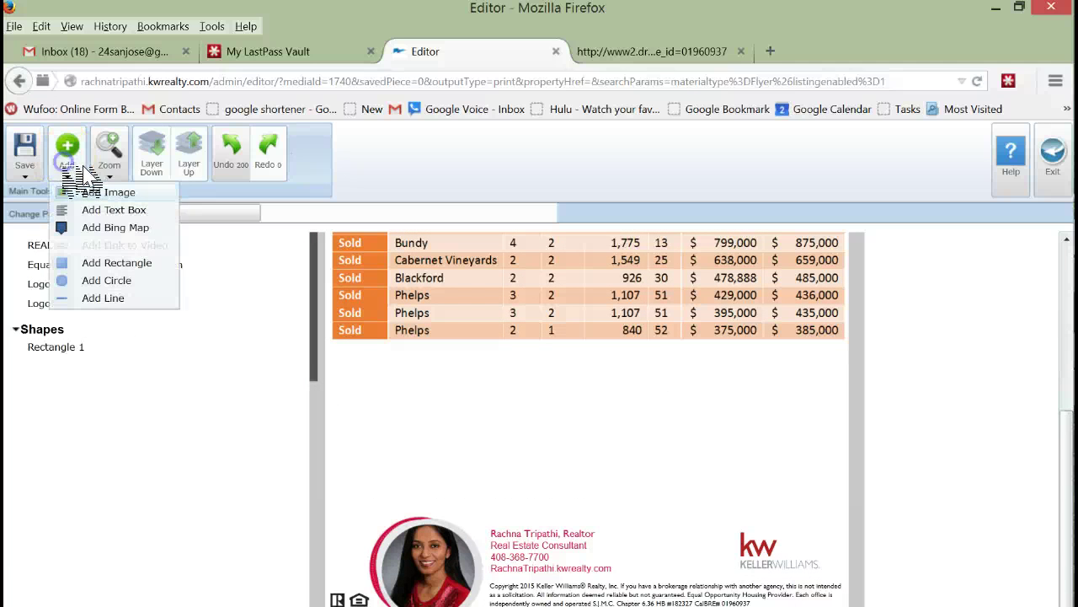
left_click(110, 209)
left_click_drag(410, 348, 530, 578)
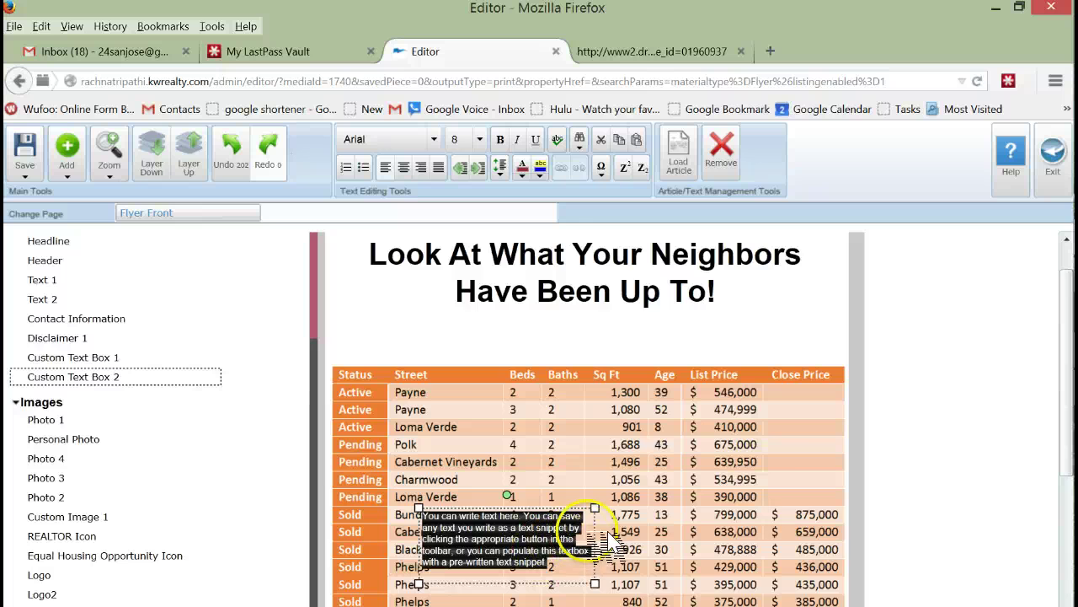
scroll(968, 438, "down", 3)
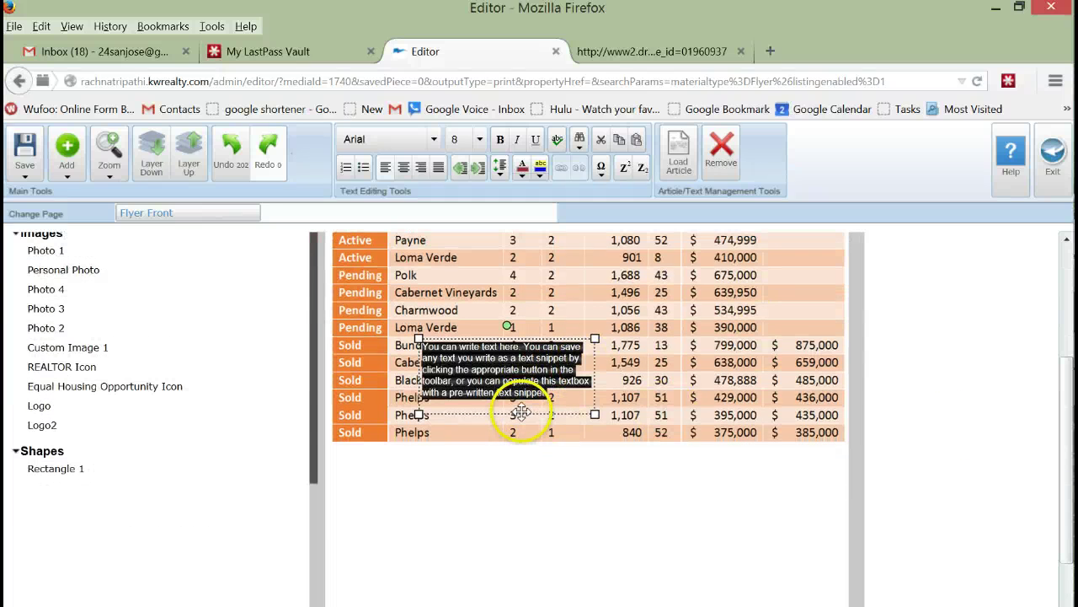
left_click_drag(521, 411, 437, 530)
left_click_drag(509, 532, 830, 573)
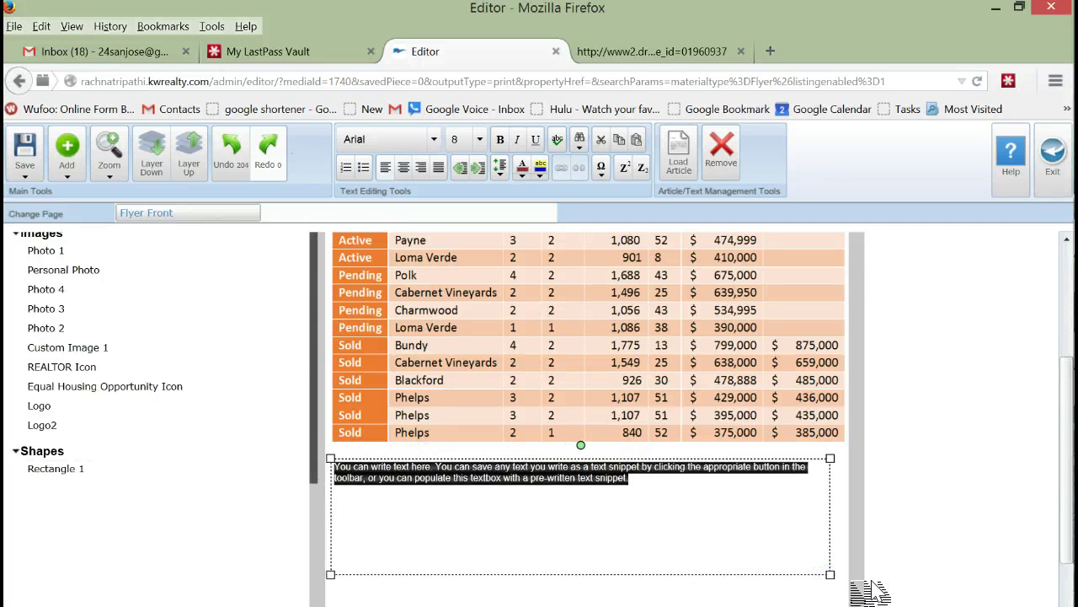
type("F")
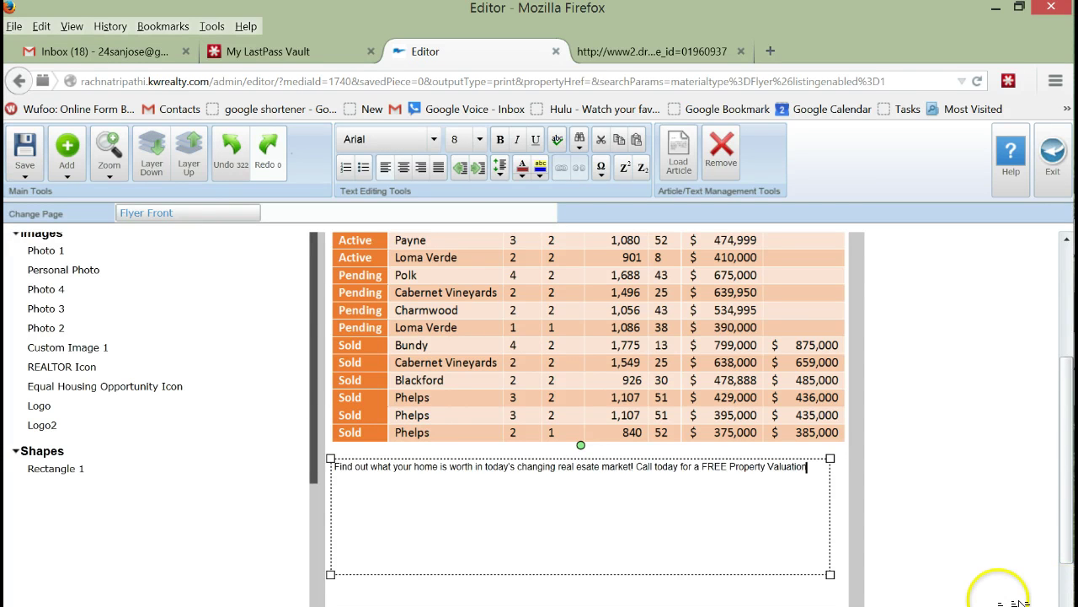
Step: Centre the call-to-action line in 20 pt Arial and widen its box slightly
left_click(1011, 600)
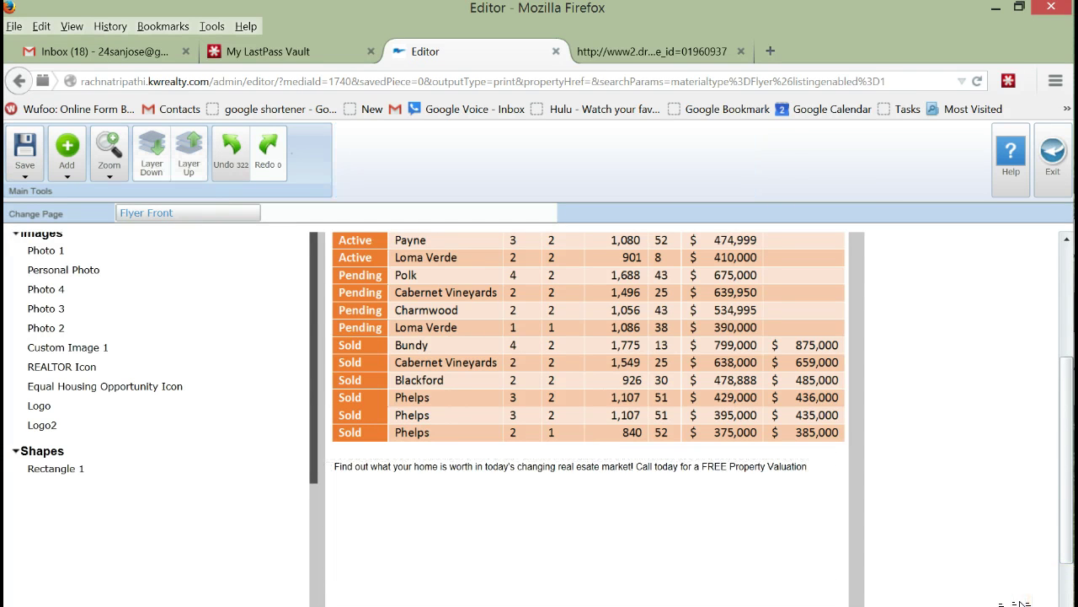
left_click(758, 497)
left_click(745, 476)
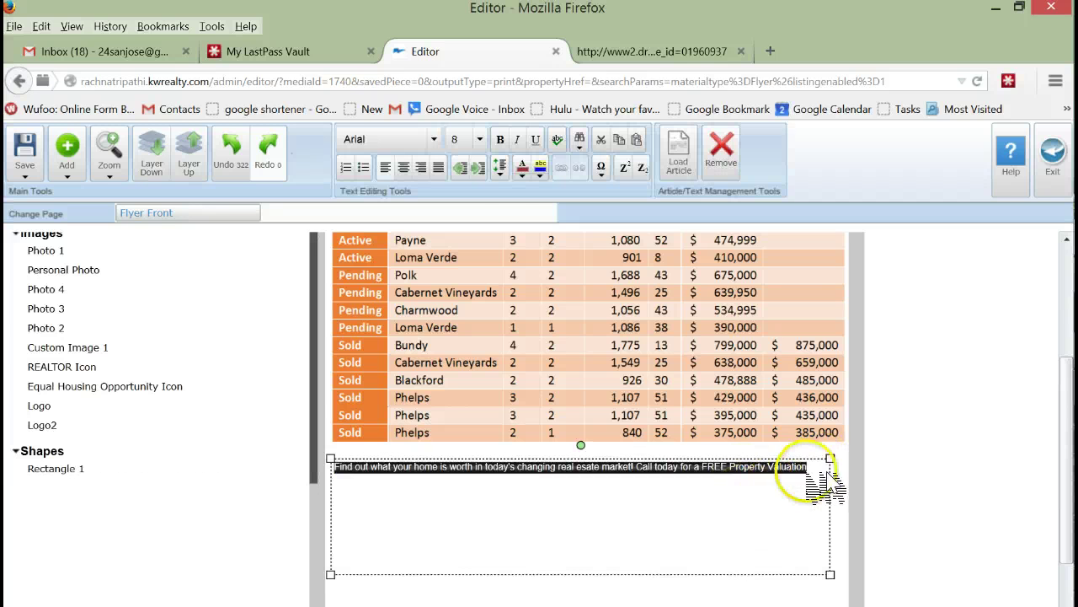
left_click(811, 468)
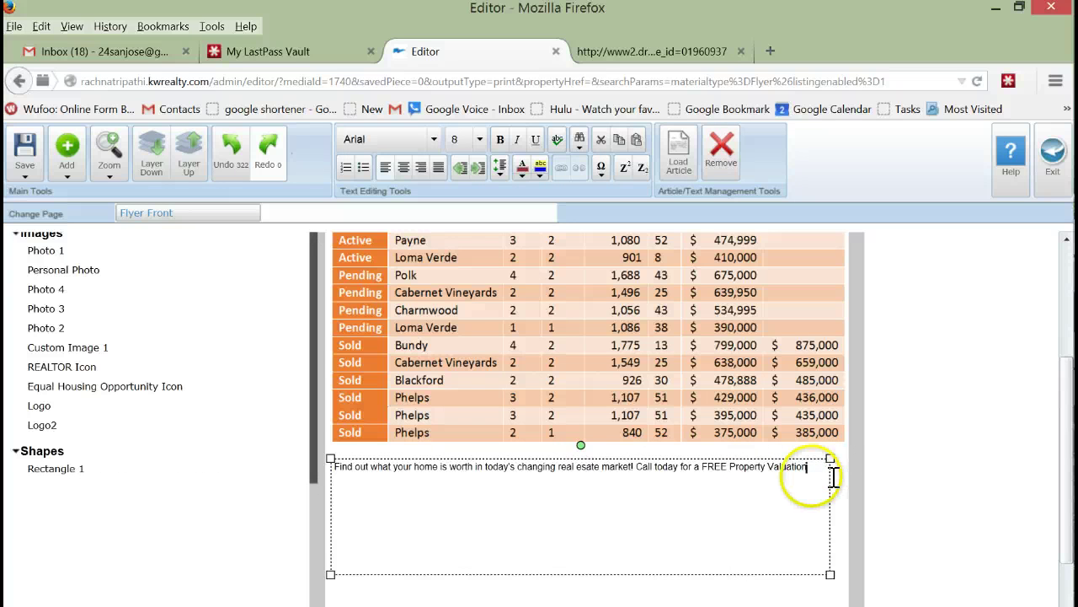
left_click_drag(834, 458, 693, 458)
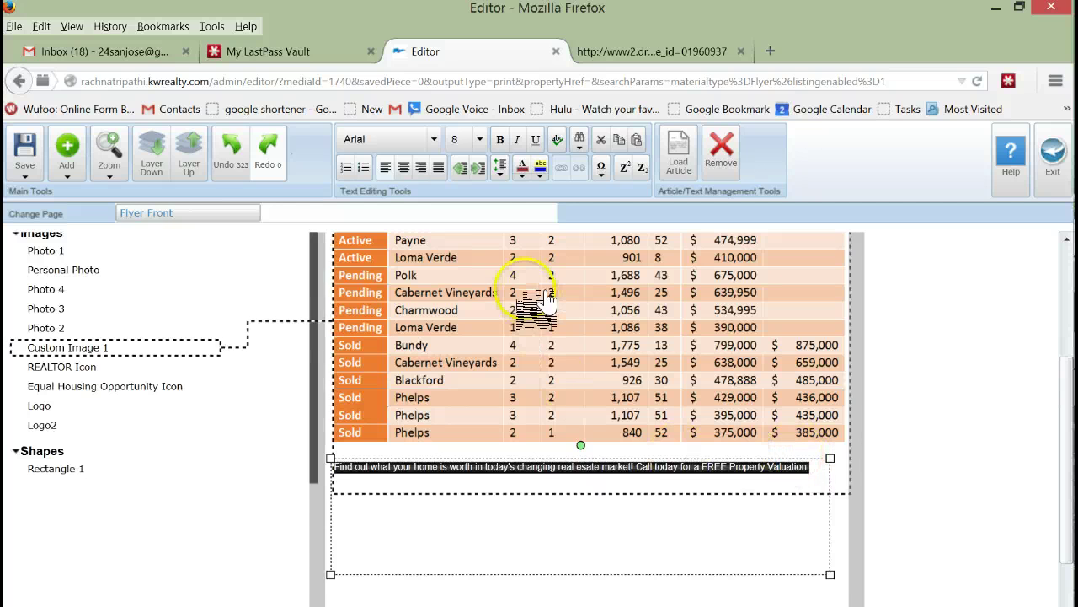
left_click(404, 167)
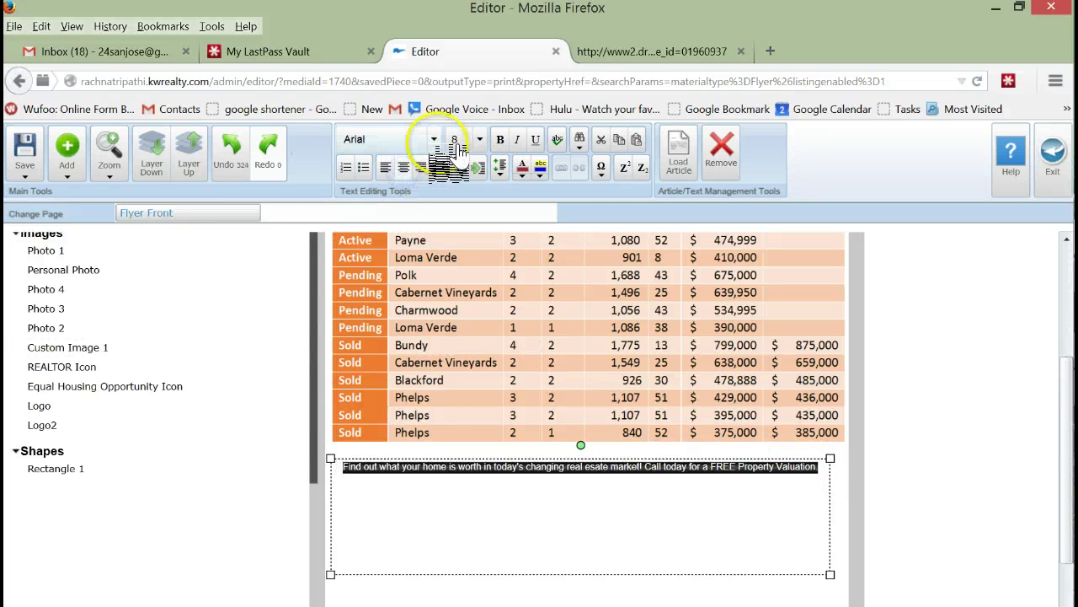
left_click(434, 139)
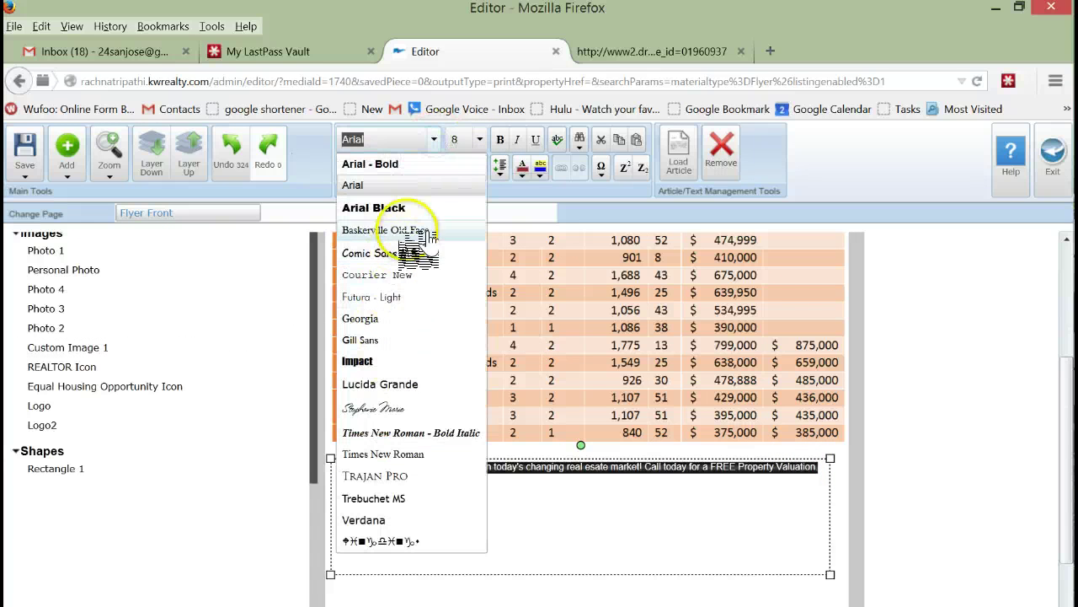
left_click(478, 138)
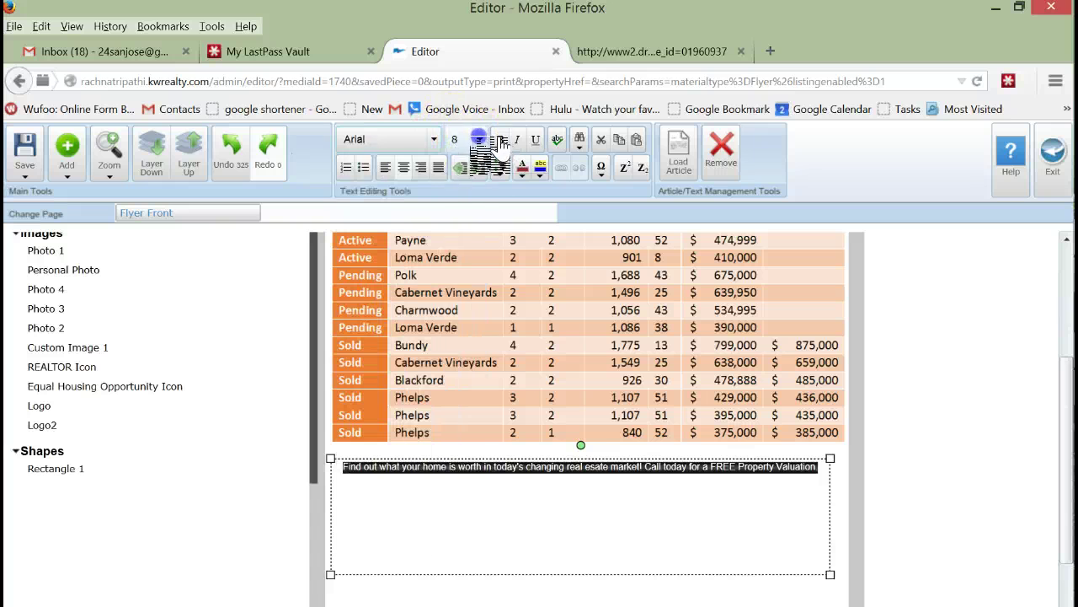
left_click(458, 377)
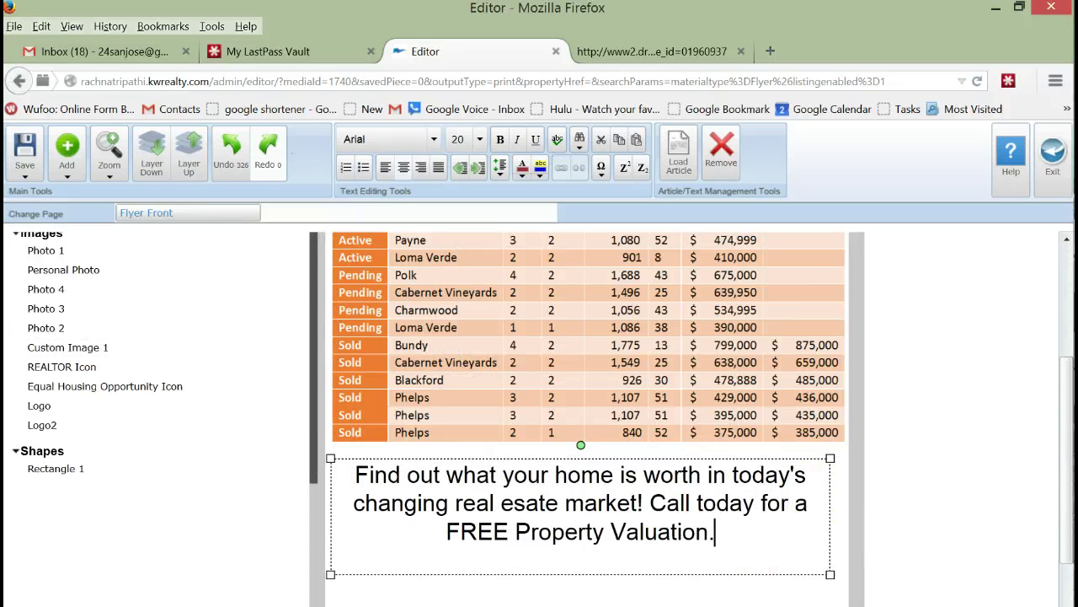
left_click_drag(830, 573, 840, 577)
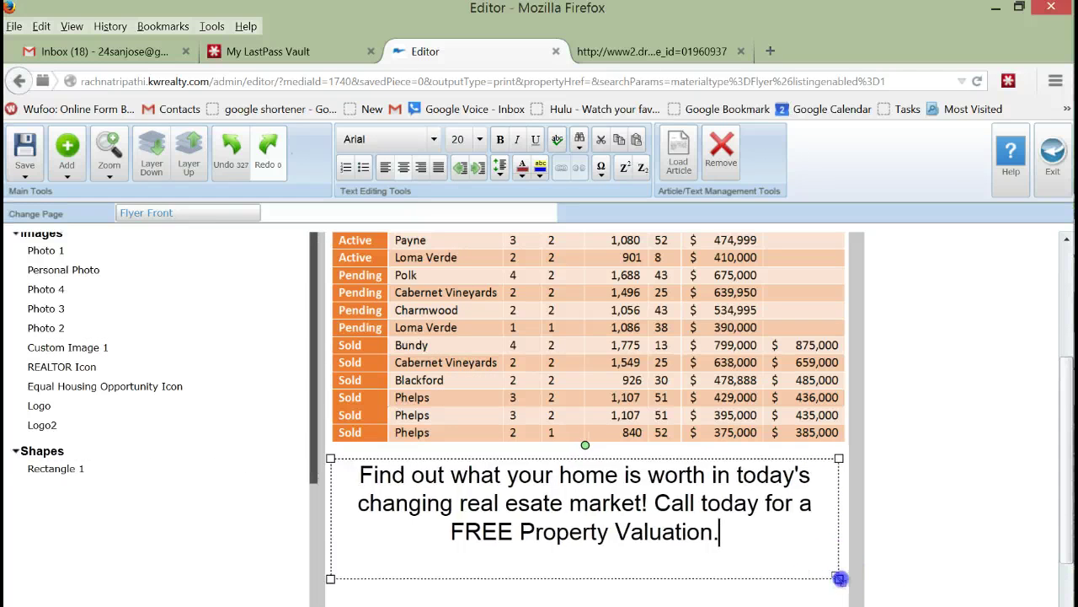
left_click(984, 475)
scroll(1000, 489, "down", 2)
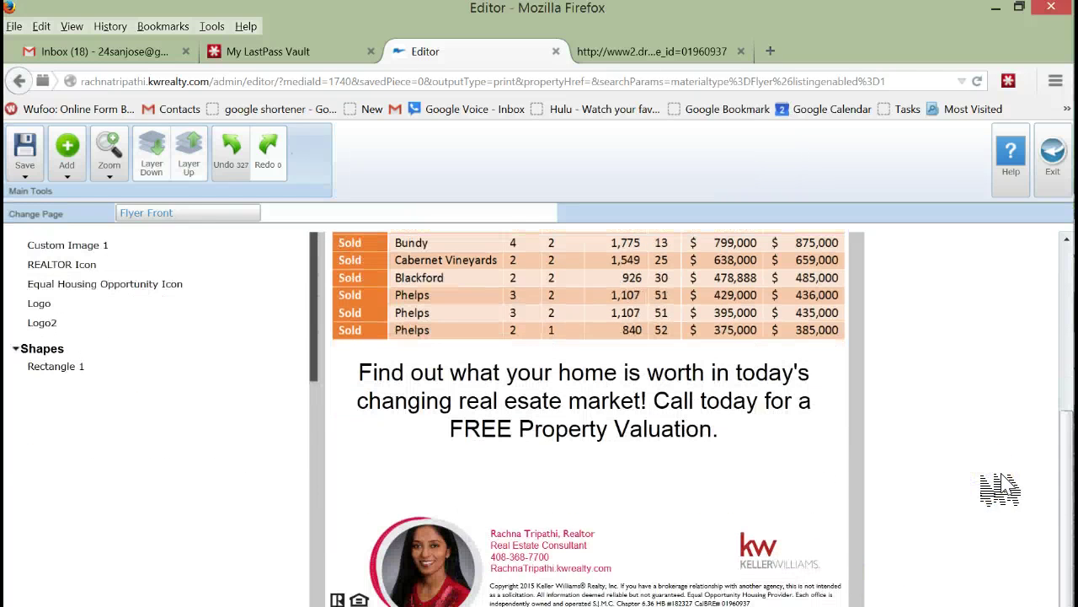
Step: Type the agent's phone number on a new line after 'Valuation.'
left_click(723, 445)
left_click(752, 437)
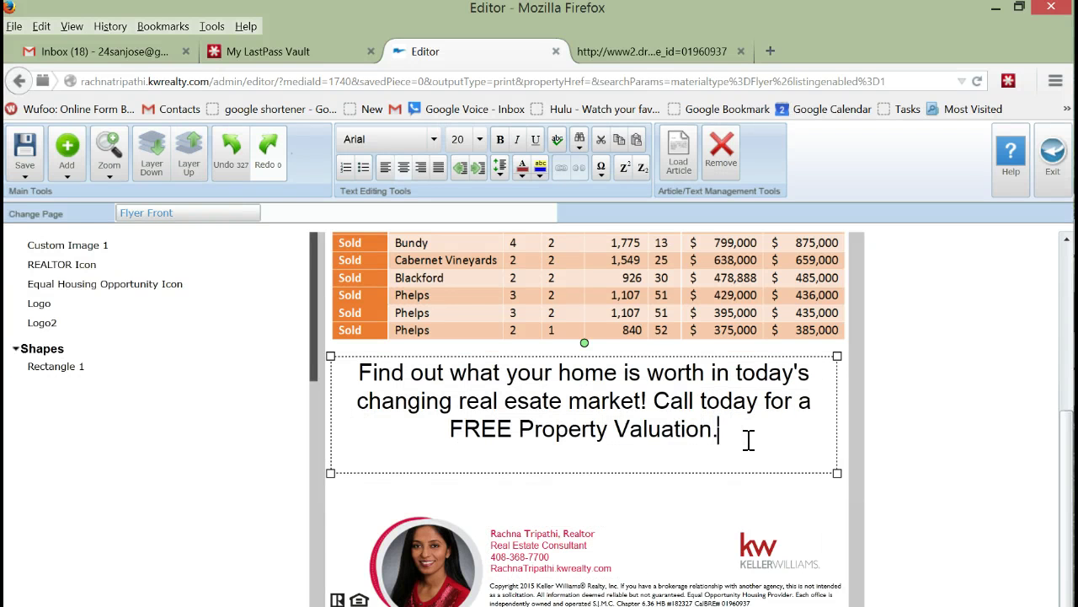
key("Return")
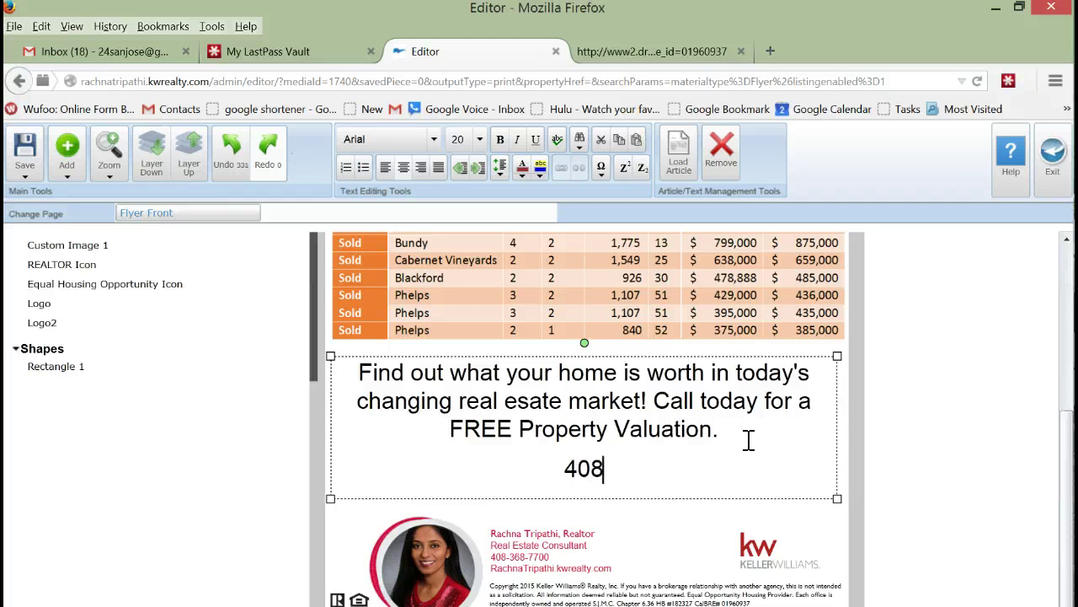
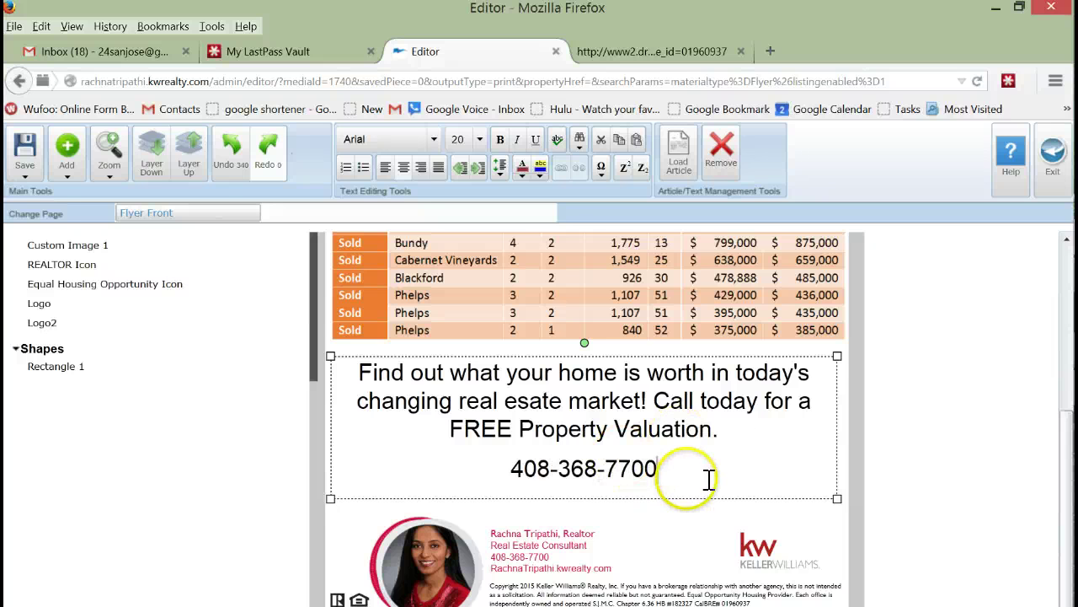
Step: Format the phone number in Impact at 36 pt
left_click_drag(696, 470, 540, 461)
left_click(434, 139)
left_click(357, 361)
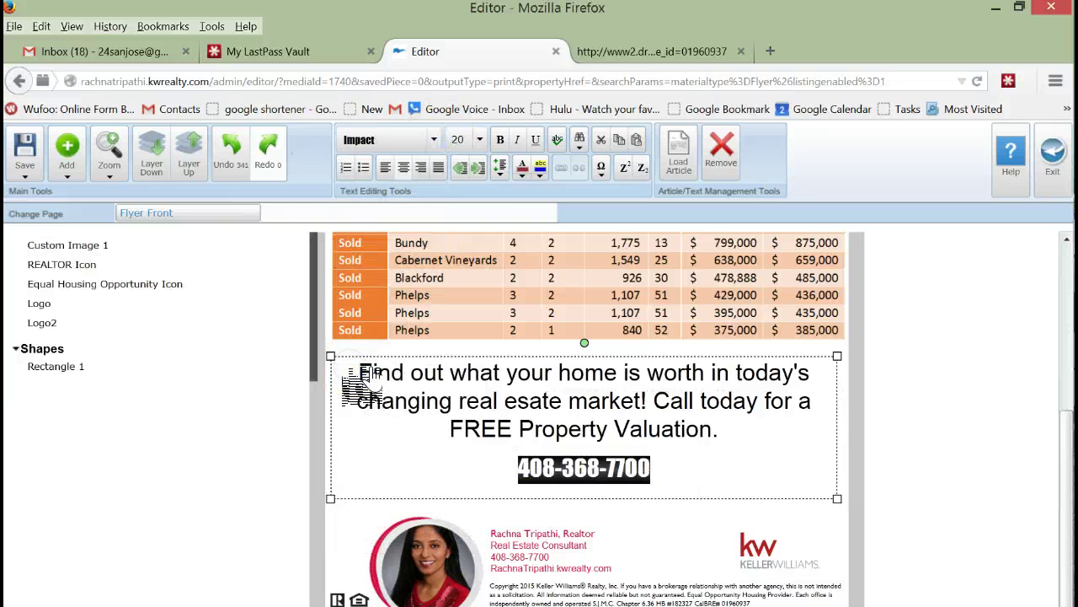
left_click(480, 139)
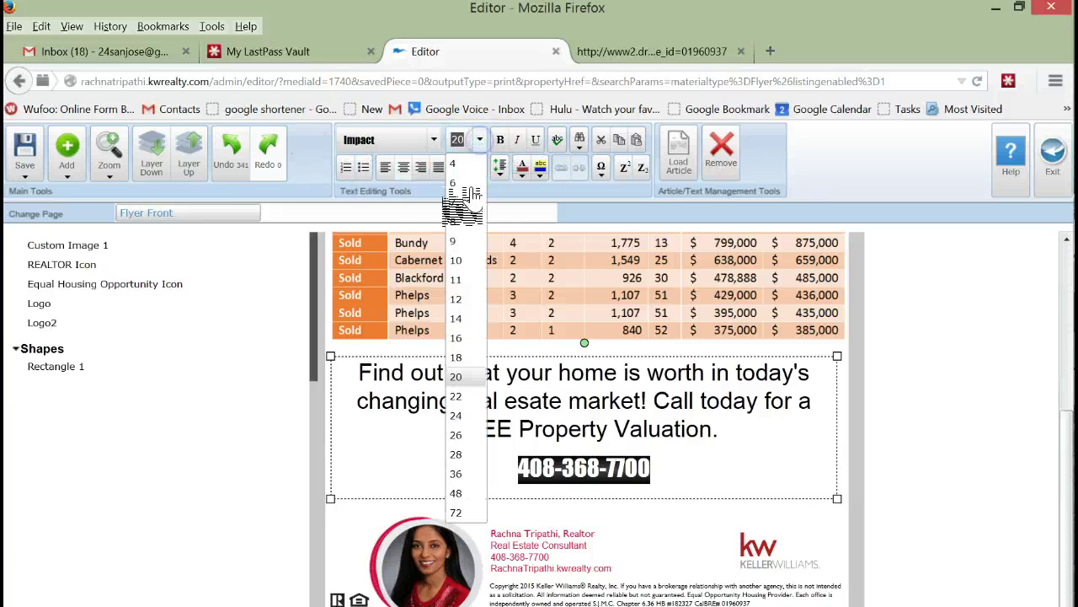
left_click(459, 435)
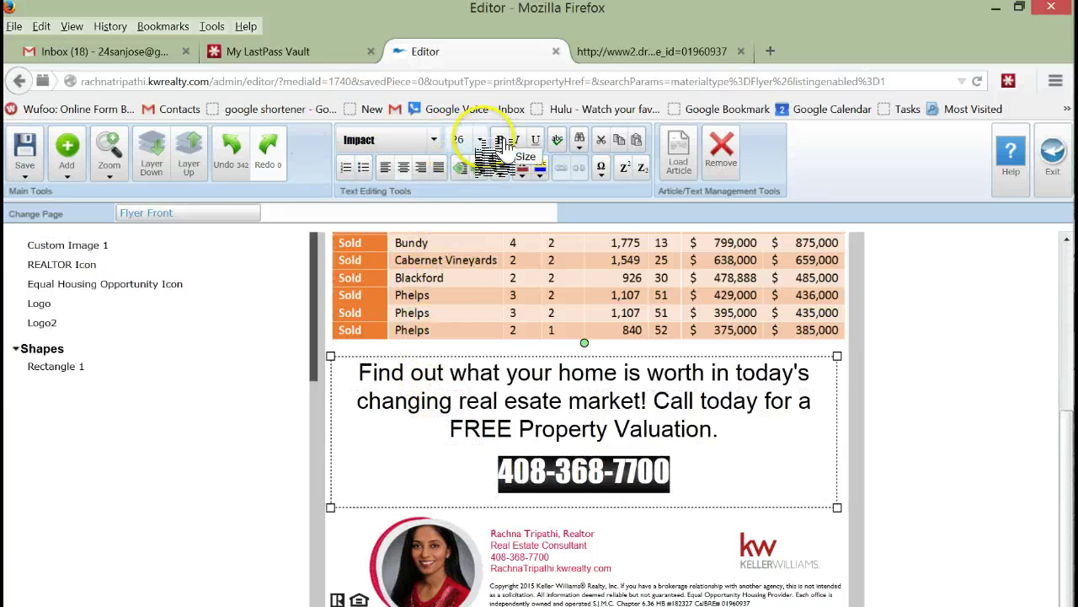
left_click(480, 139)
left_click(451, 470)
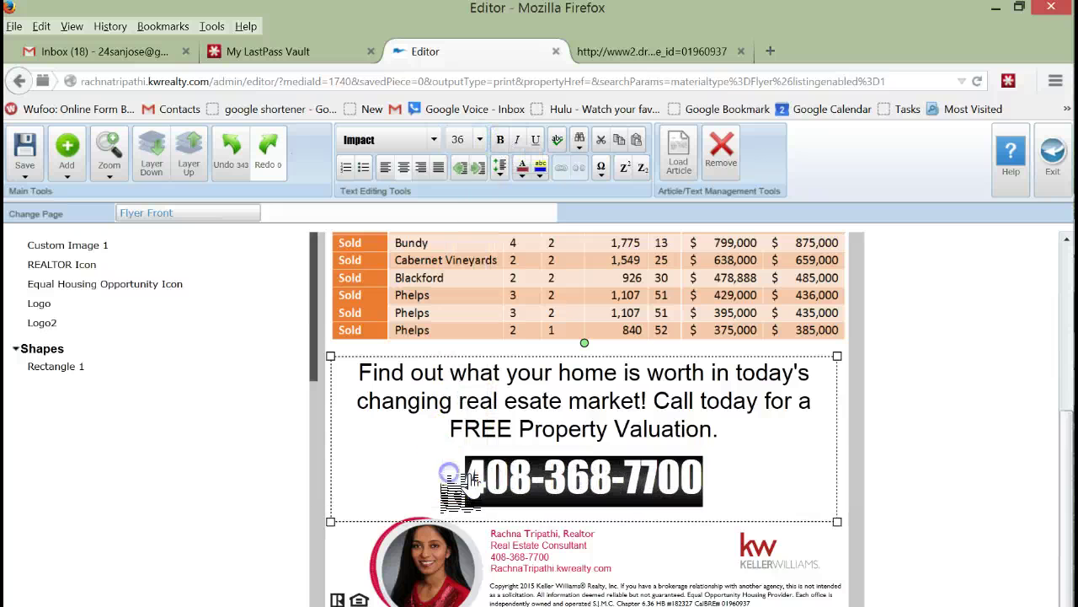
left_click(959, 440)
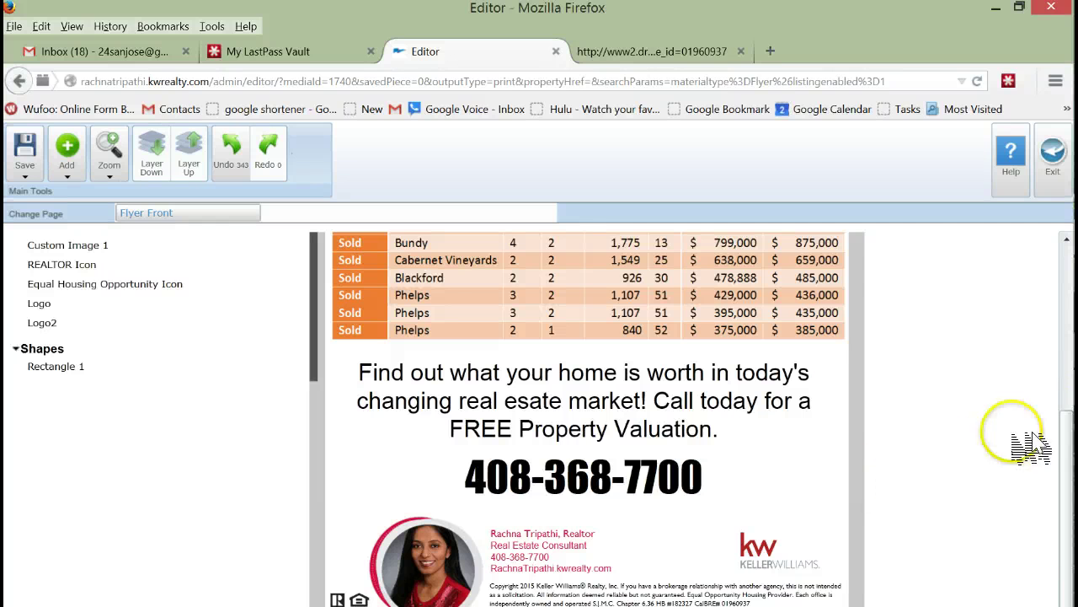
Step: Save the flyer under the name 'Farm Flyer 2-17-2015'
left_click_drag(1071, 455, 1063, 413)
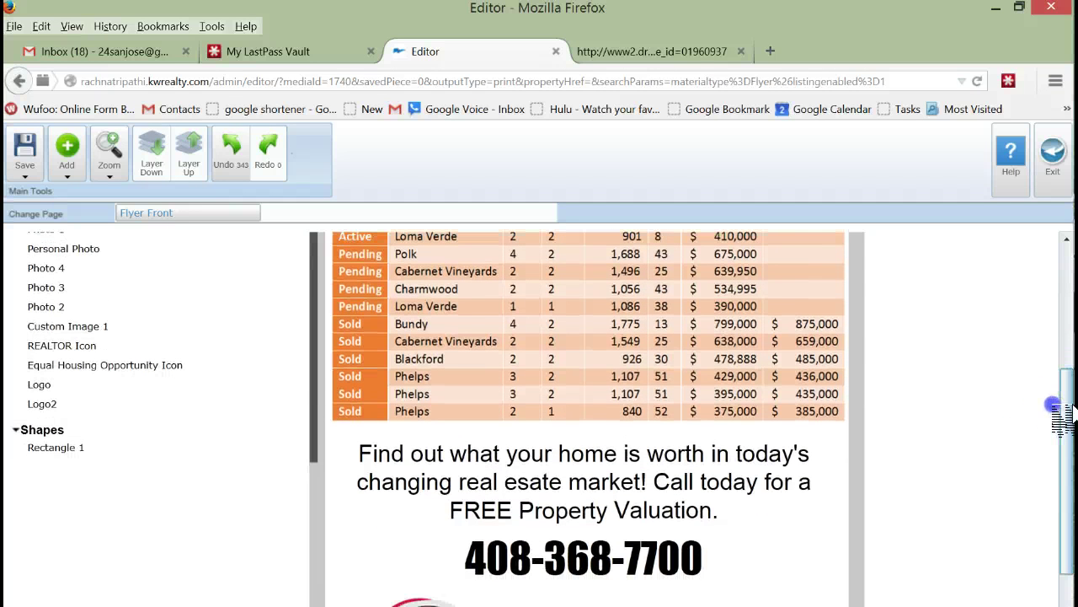
mouse_move(1063, 413)
left_mouse_down()
mouse_move(1052, 250)
mouse_move(1063, 356)
mouse_move(1052, 421)
left_mouse_up()
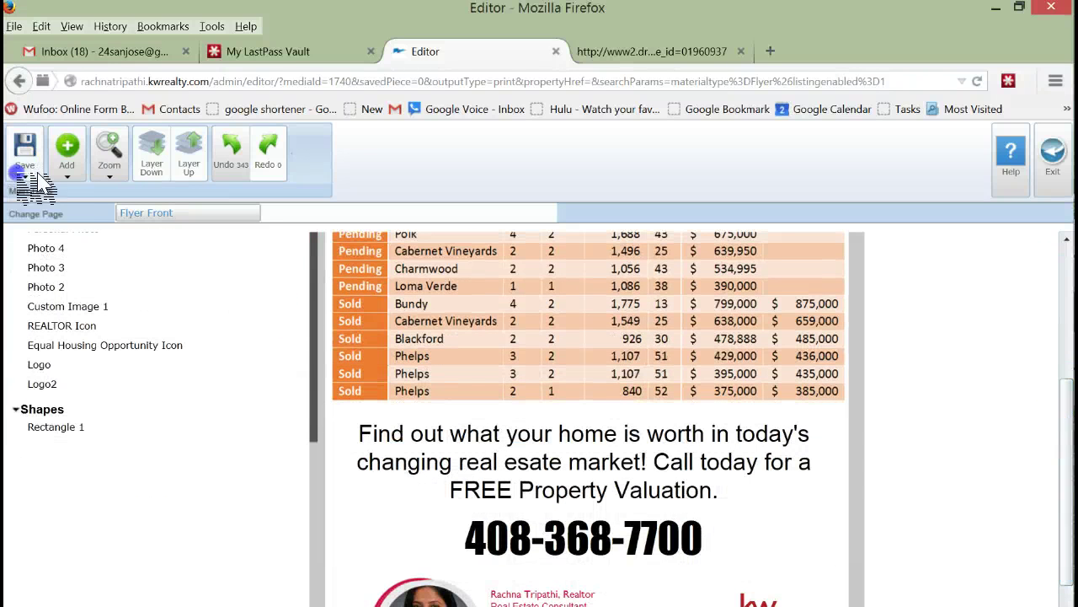
left_click(38, 207)
left_click(455, 317)
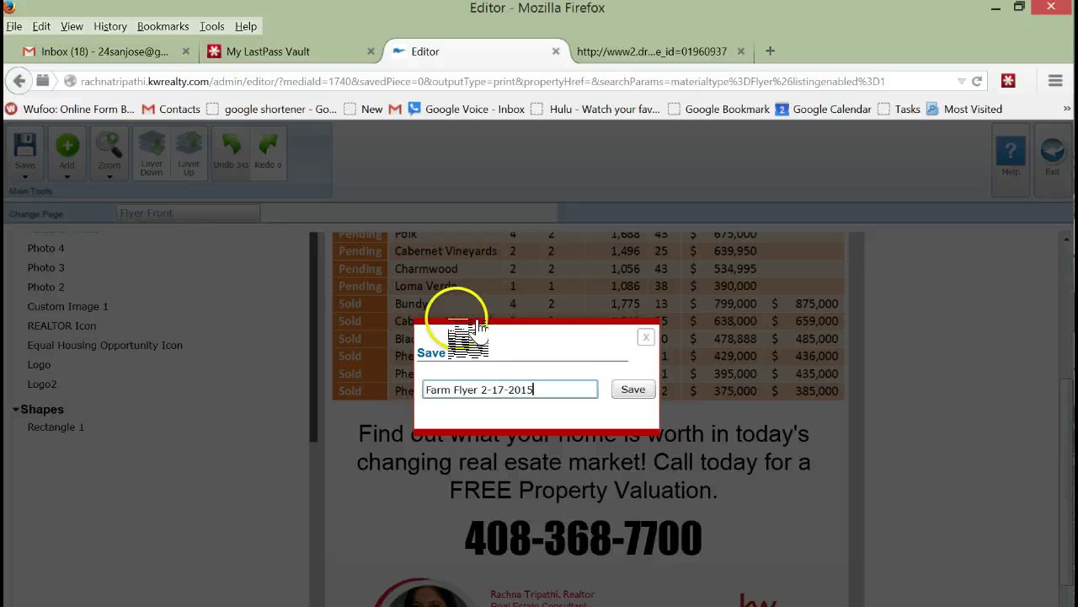
left_click(633, 390)
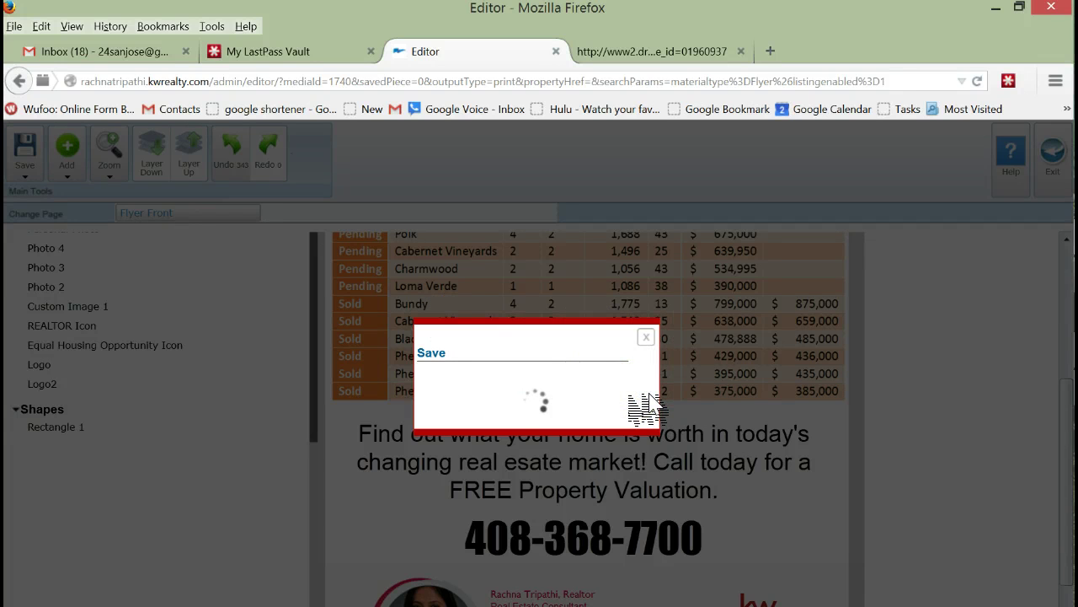